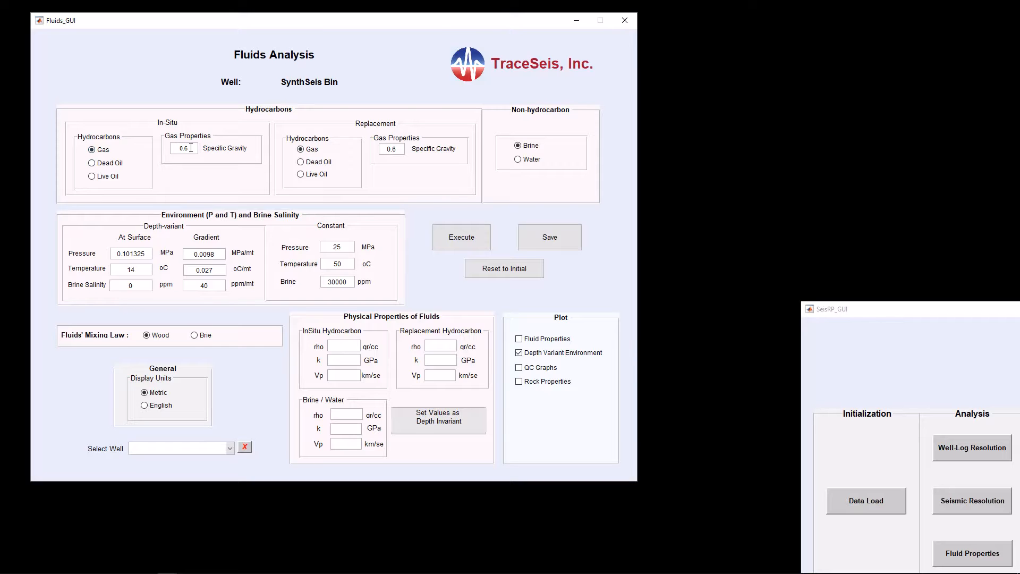
Step: Switch the in-situ hydrocarbon to Dead Oil and Live Oil, then back to Gas
left_click(97, 163)
left_click(95, 177)
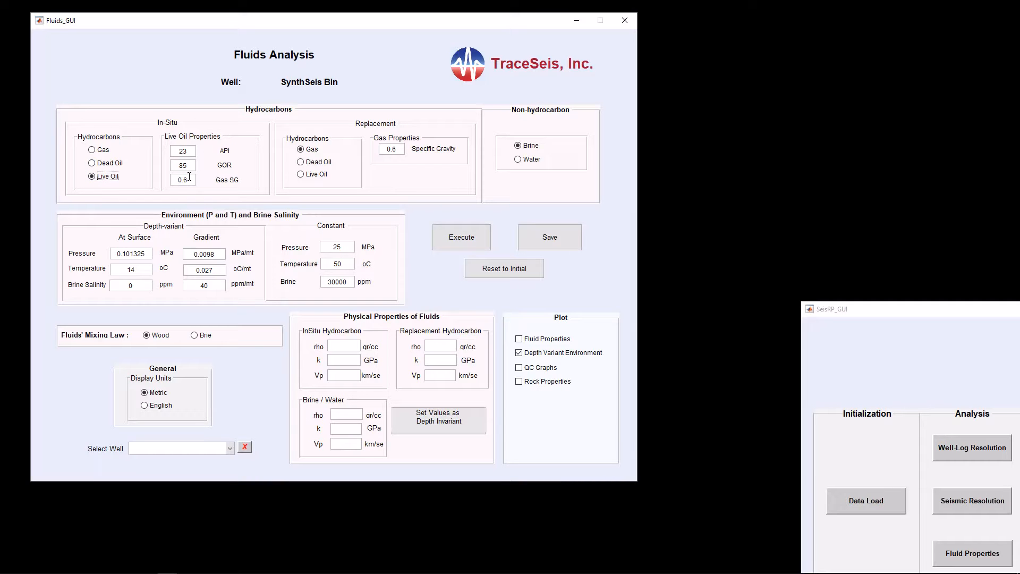
left_click(94, 152)
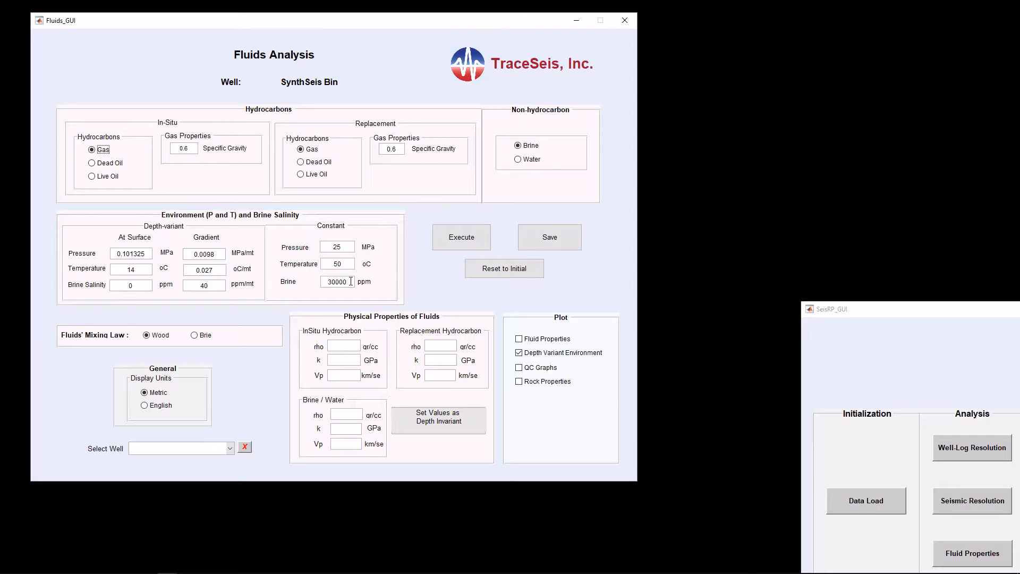
Step: Switch the non-hydrocarbon fluid to Water and back to Brine
left_click(348, 284)
left_click(518, 160)
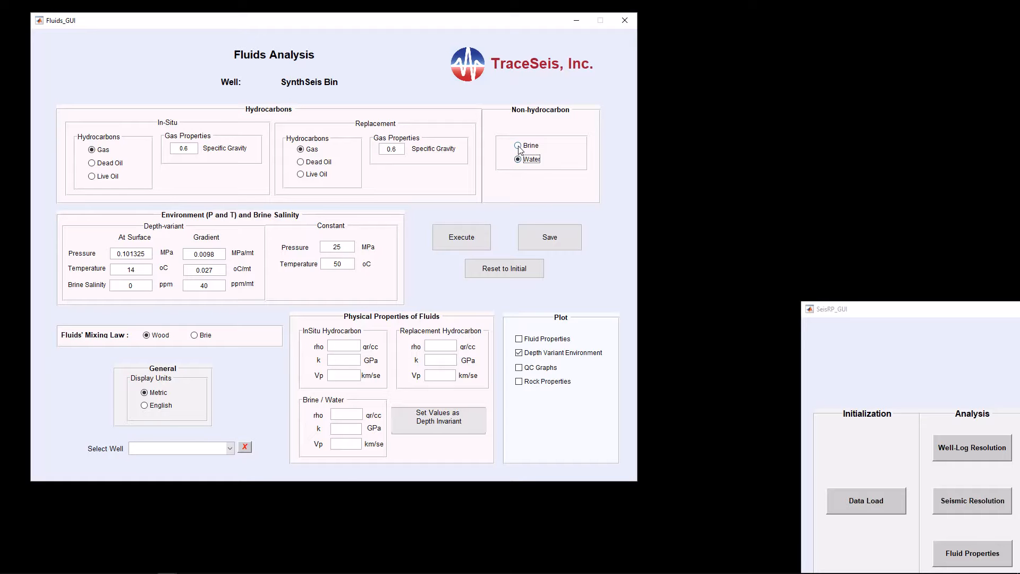
left_click(519, 147)
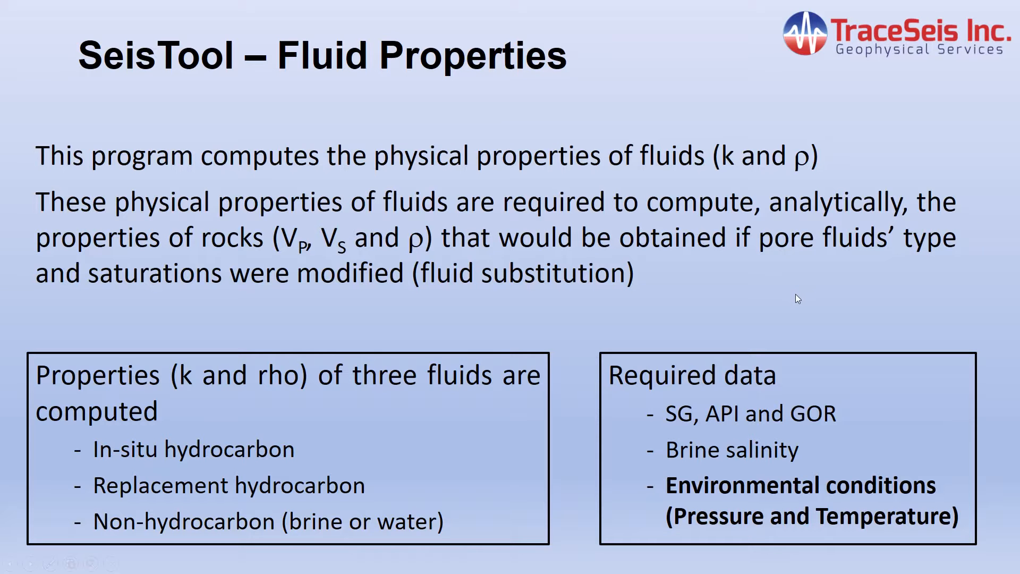
left_click(795, 294)
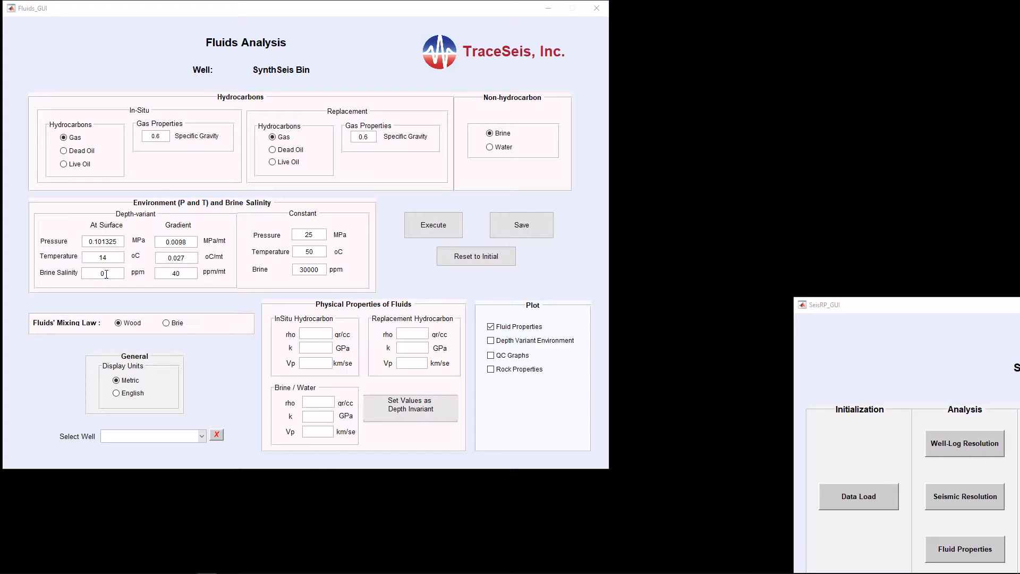
Step: Plot only the depth-variant environment, execute, then move aside and close the resulting figure
left_click(491, 327)
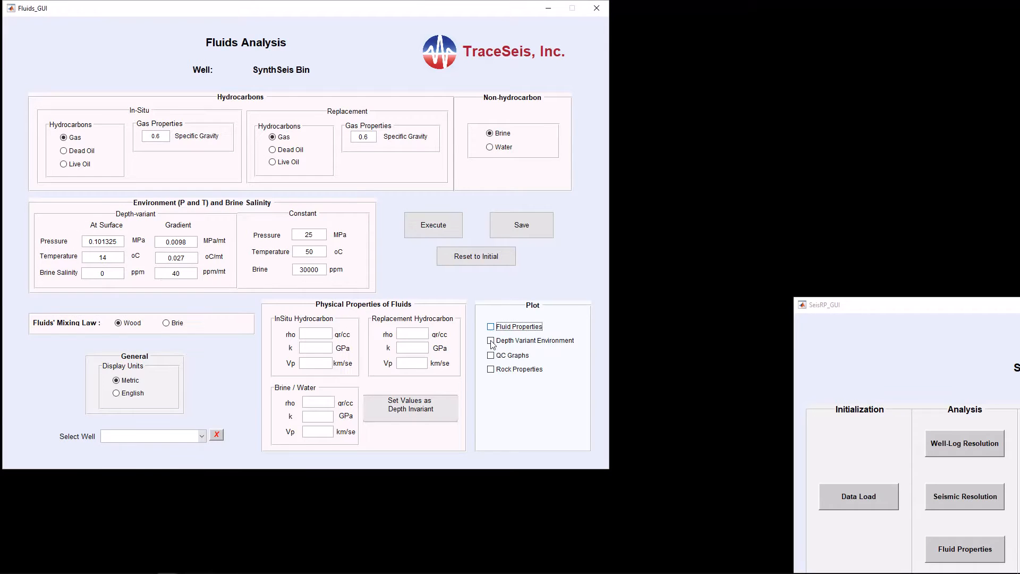
left_click(490, 341)
left_click(445, 224)
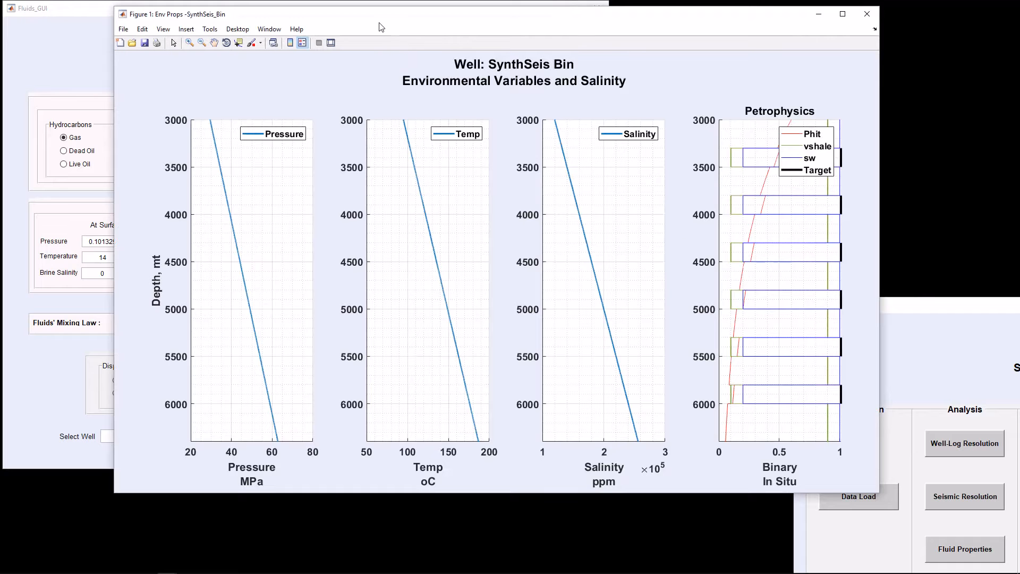
left_click_drag(347, 16, 677, 67)
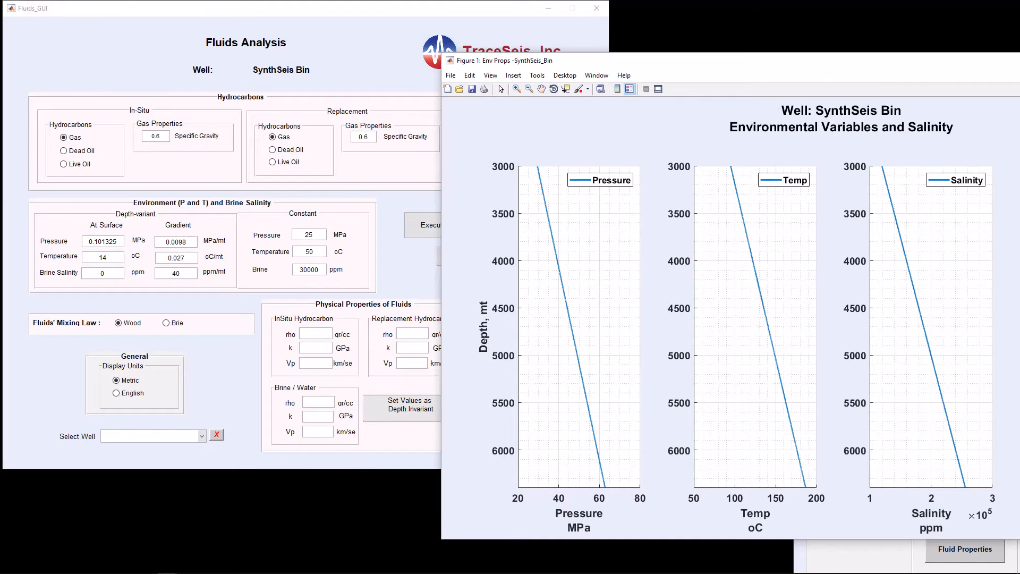
left_click(1019, 61)
Step: Plot only the fluid properties, execute, then move aside and close the elastic properties figure
left_click(490, 327)
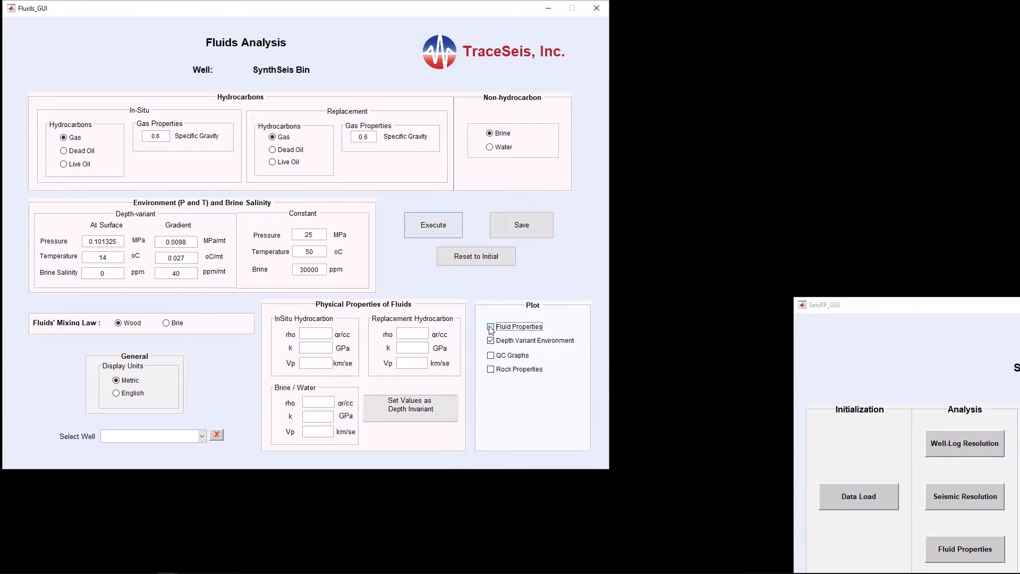
left_click(491, 340)
left_click(491, 342)
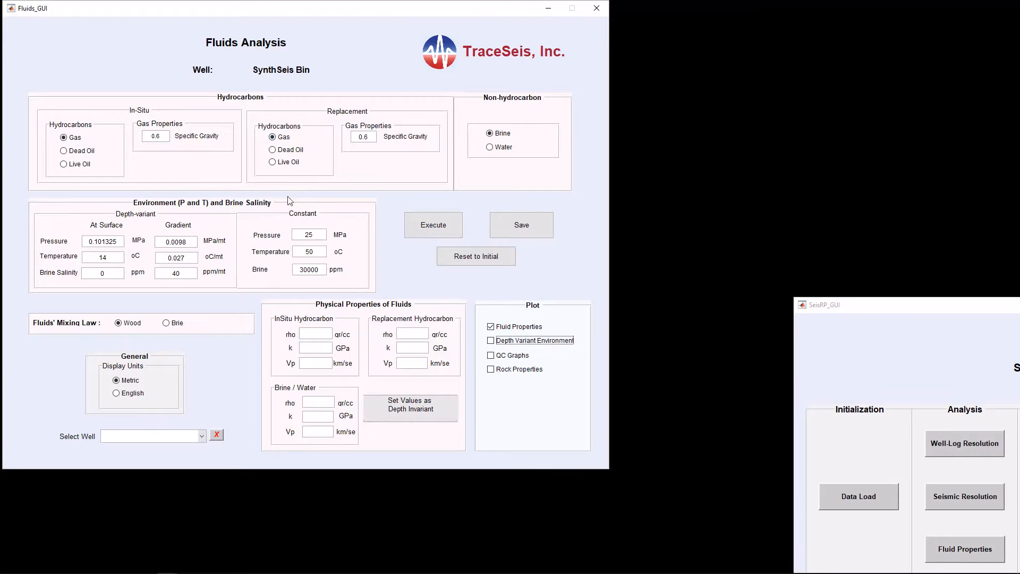
left_click(433, 225)
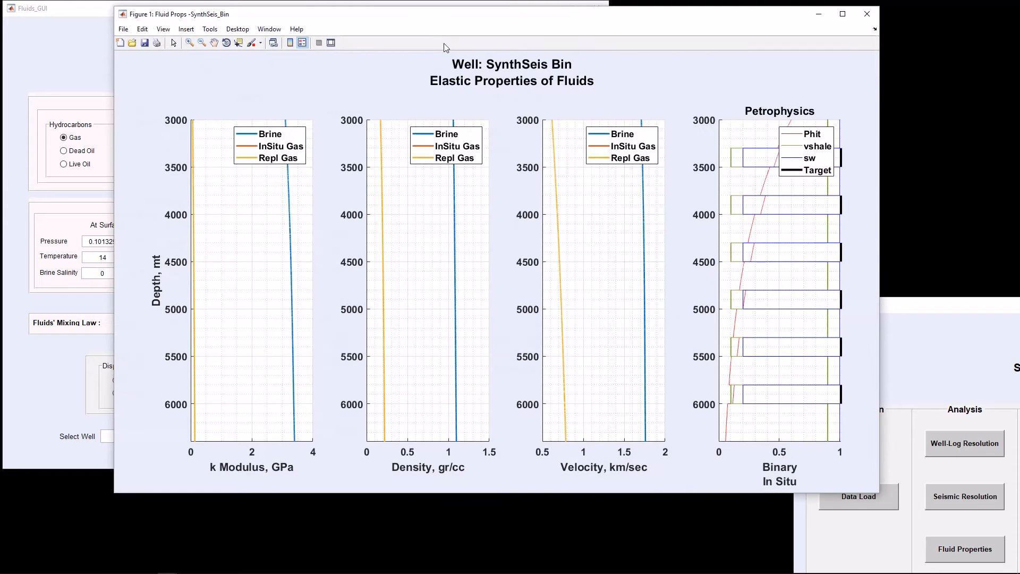
left_click_drag(431, 16, 760, 57)
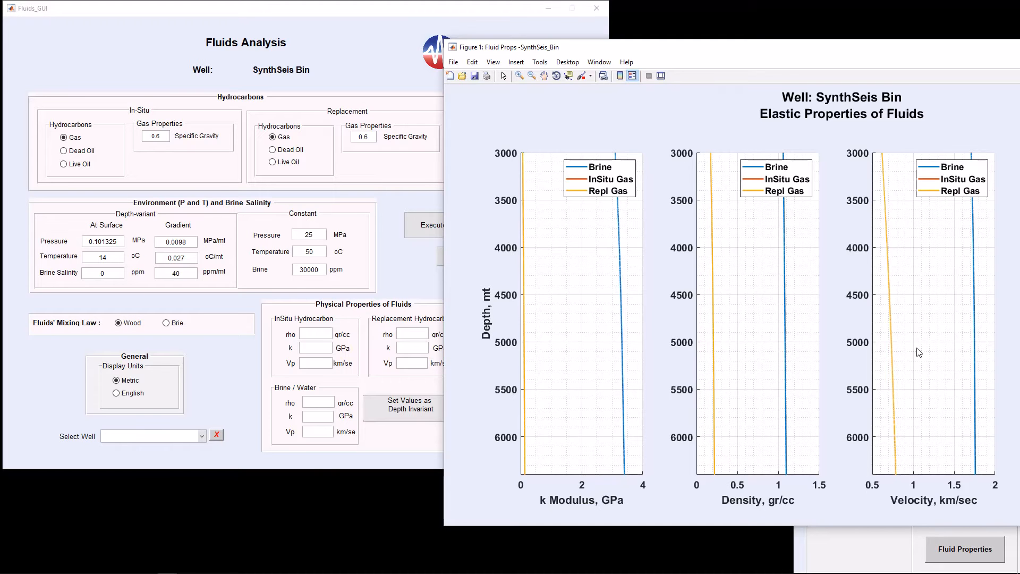
left_click(1019, 47)
Step: Select the depth-variant environment plot only and set the constant pressure to 30 MPa
left_click(490, 327)
left_click(490, 341)
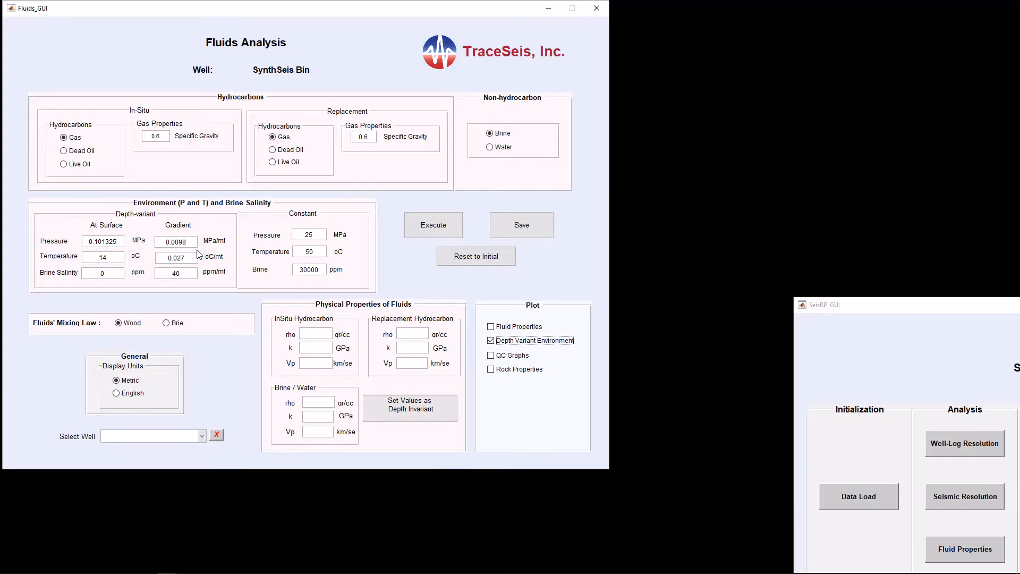
left_click_drag(319, 235, 278, 242)
type("30")
key("Return")
Step: Set the constant temperature to 55 oC, execute the environment plot, and close the figure
double_click(301, 250)
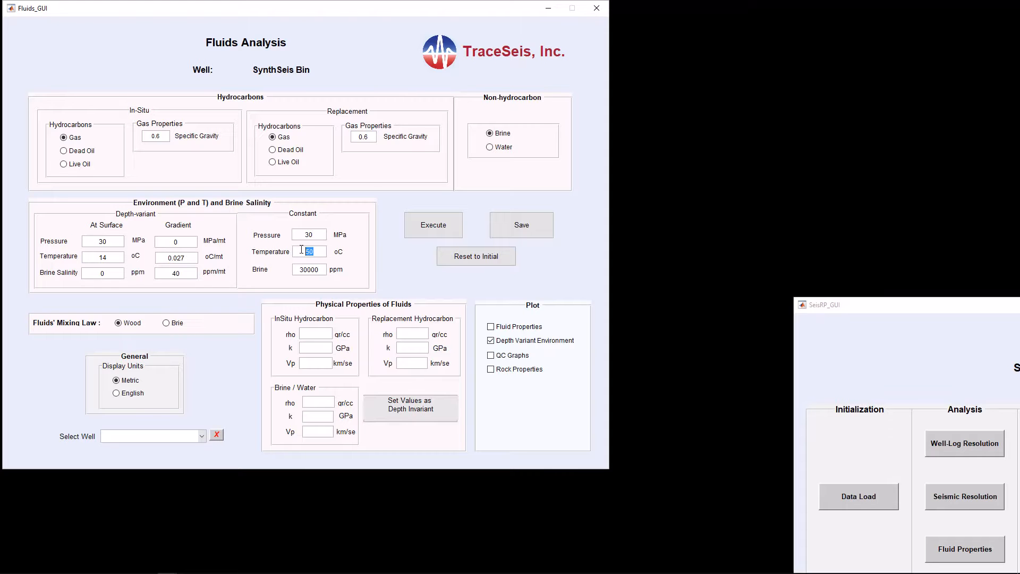
type("55")
key("Return")
left_click(437, 226)
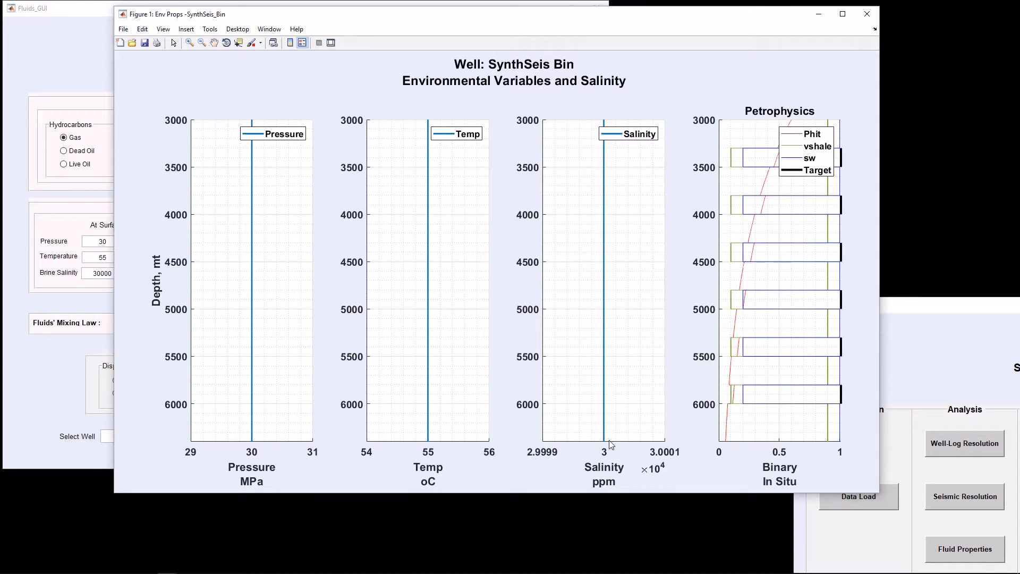
left_click(866, 14)
Step: Switch the plot to fluid properties only, execute, and close the elastic properties figure
left_click(491, 327)
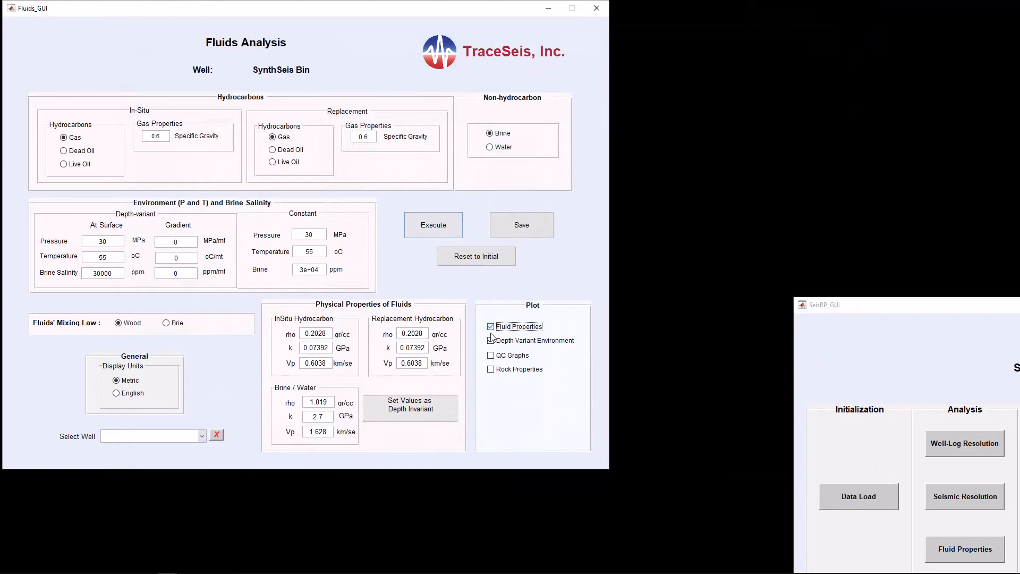
left_click(490, 341)
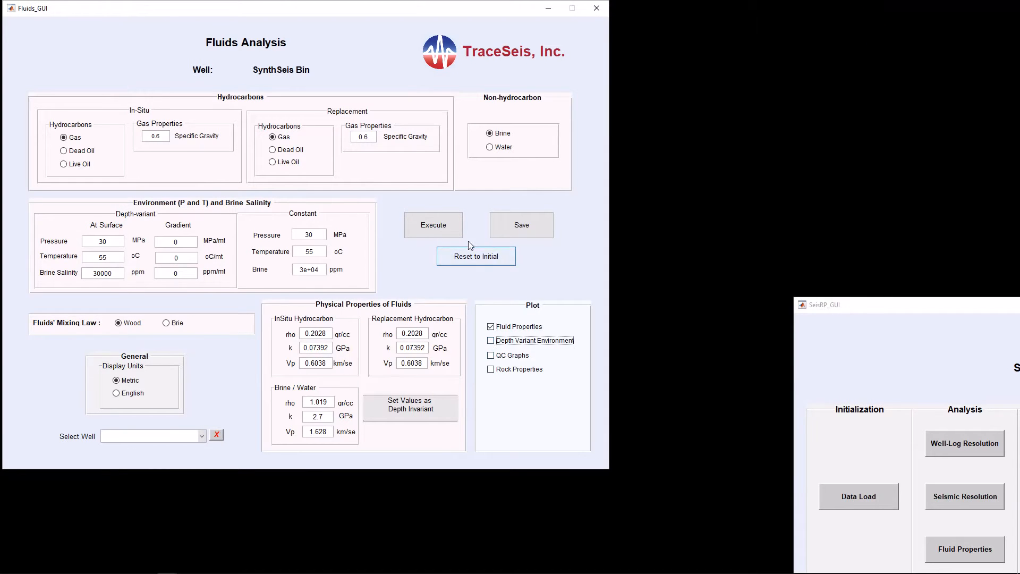
left_click(445, 228)
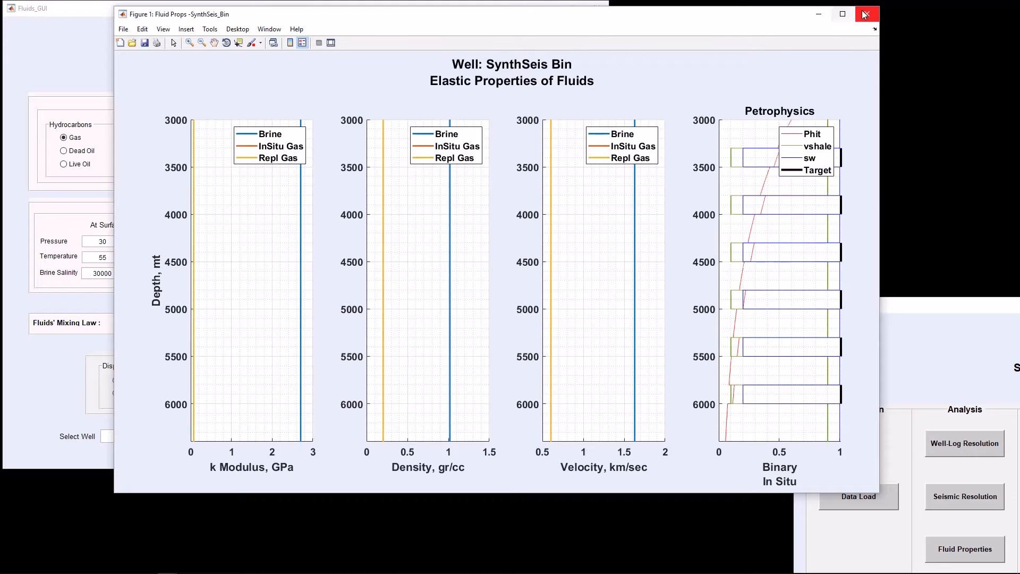
left_click(865, 14)
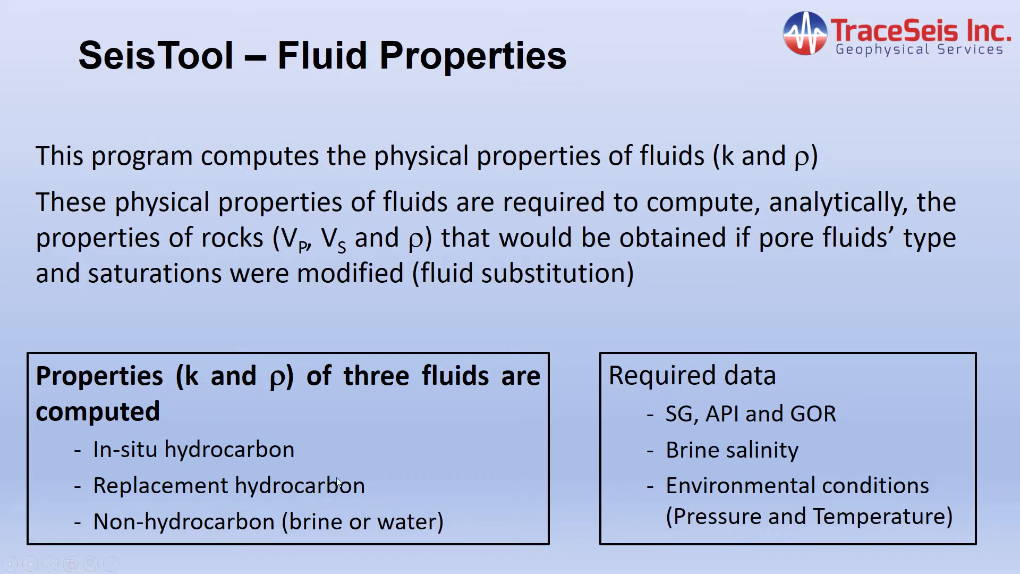
left_click(363, 447)
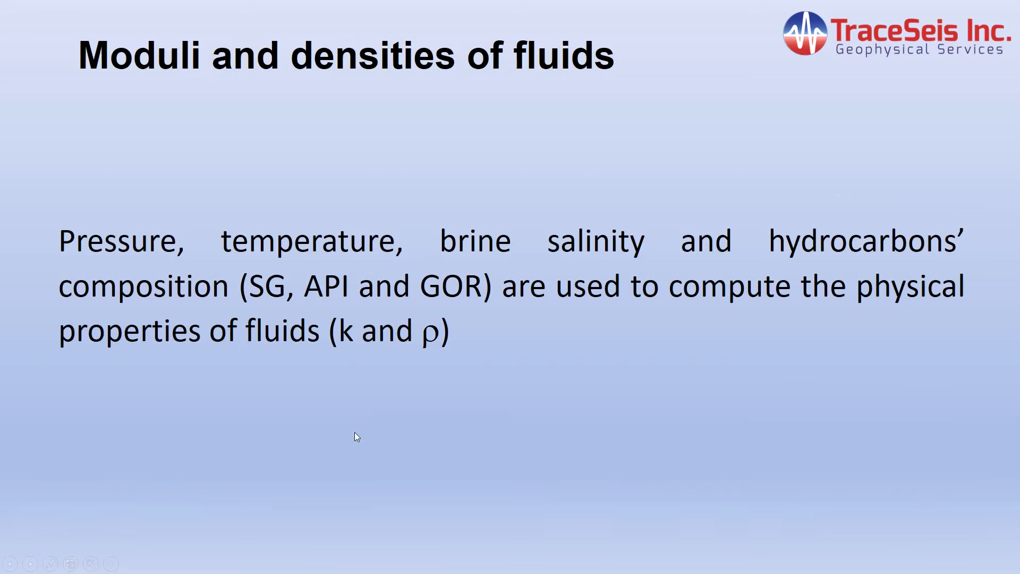
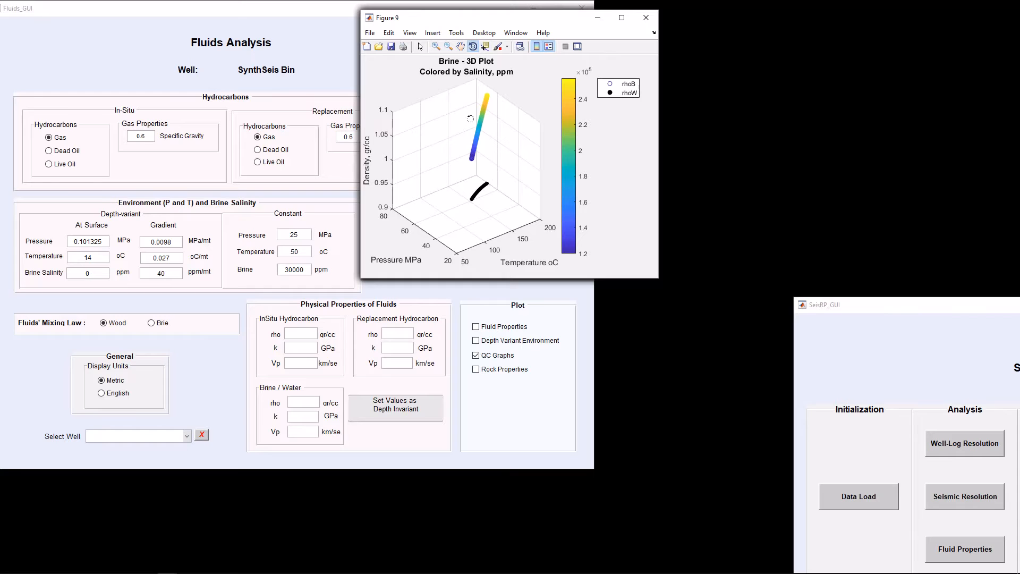
Step: Rotate the brine density 3D plot, switch it to a 2D temperature view and back, then close the figure
mouse_move(483, 165)
left_mouse_down()
mouse_move(496, 159)
mouse_move(480, 156)
left_mouse_up()
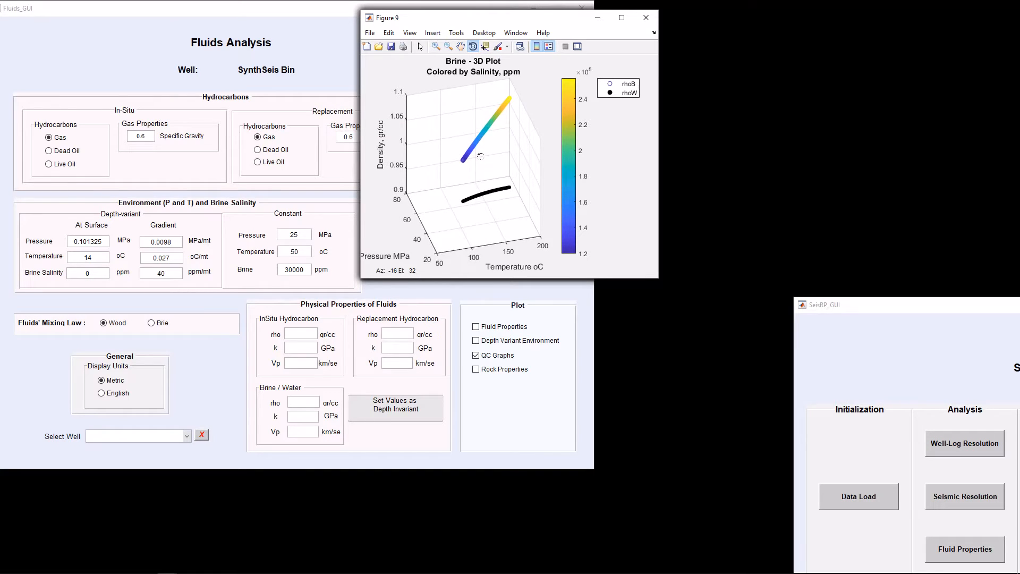
right_click(480, 156)
left_click(505, 176)
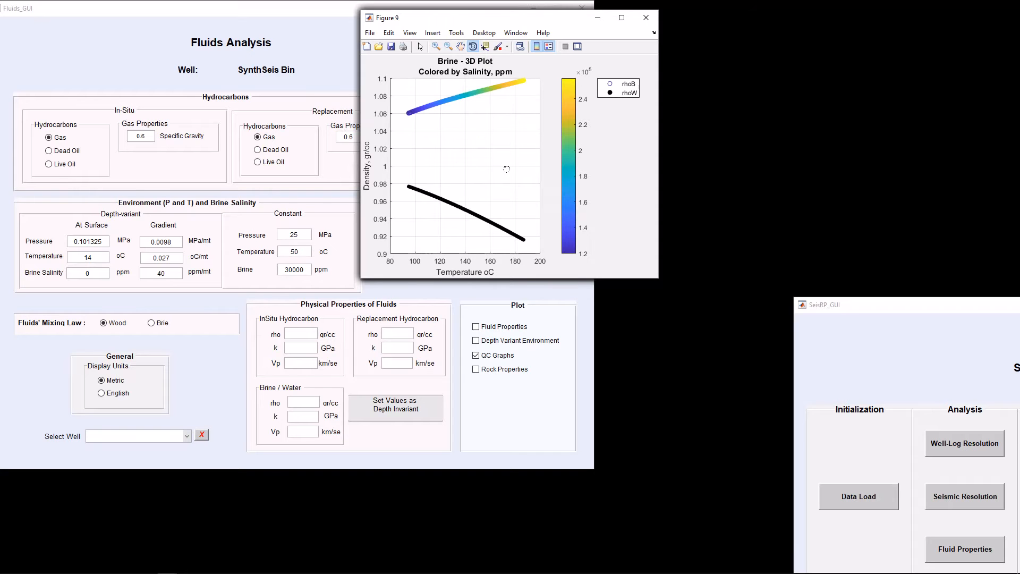
right_click(486, 154)
left_click(507, 193)
left_click(647, 18)
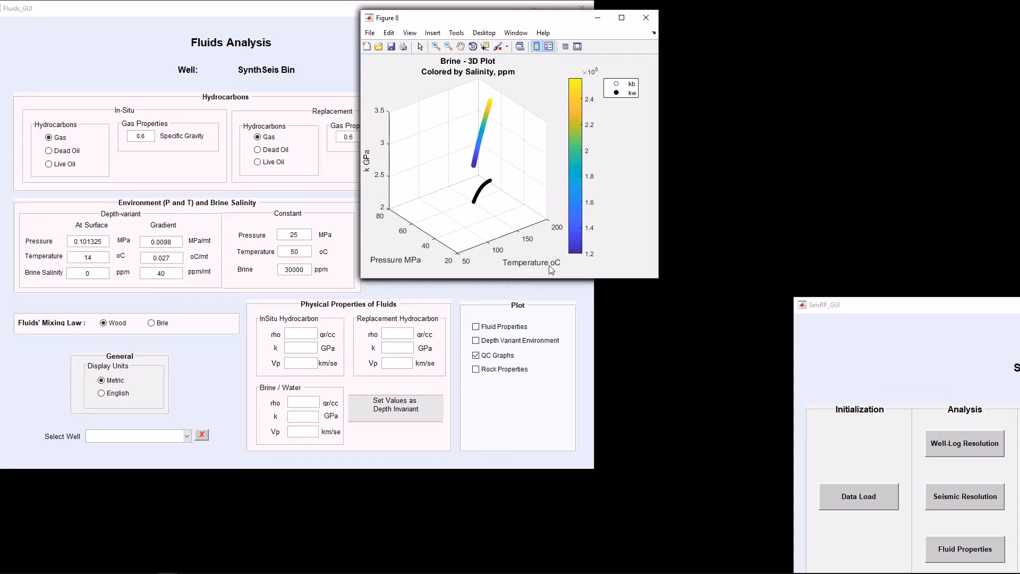
Step: Close the remaining brine and gas property figures one after another
left_click(646, 17)
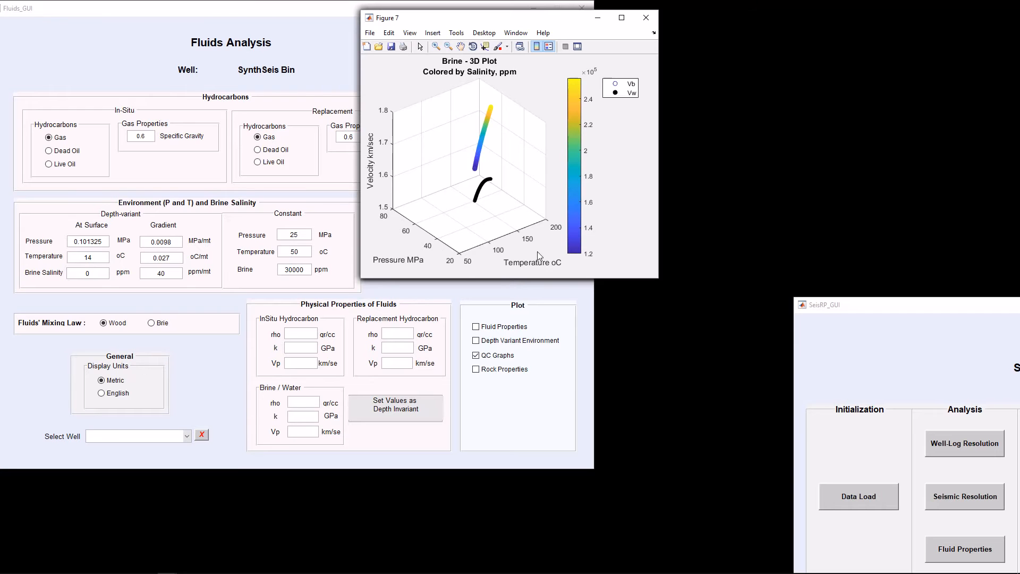
left_click(647, 19)
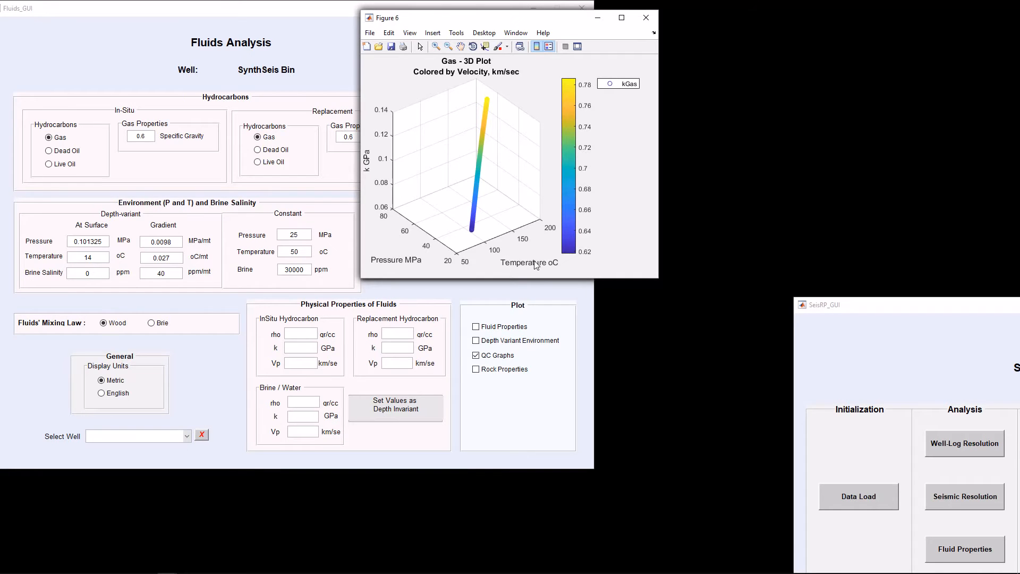
left_click(645, 20)
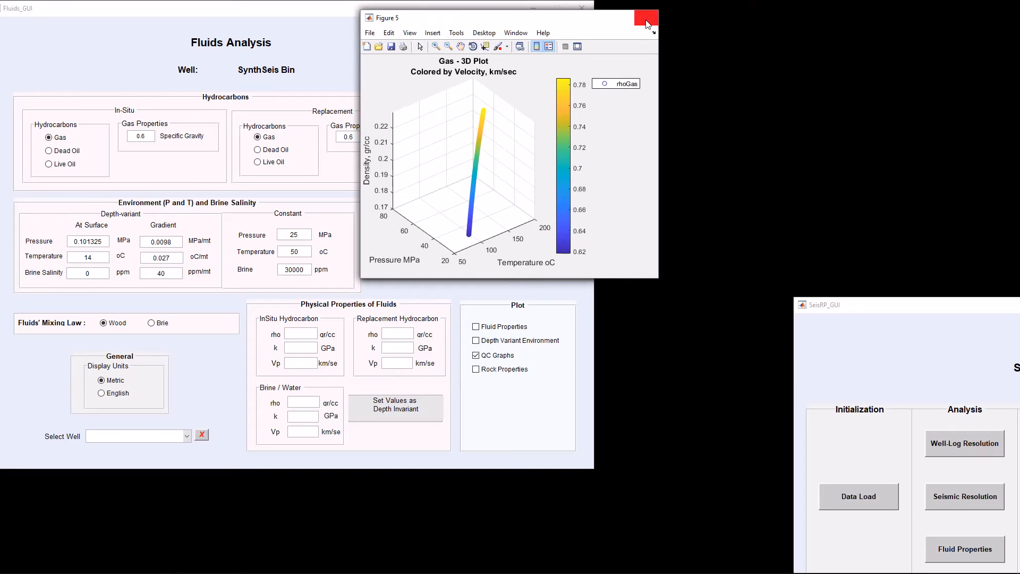
left_click(646, 20)
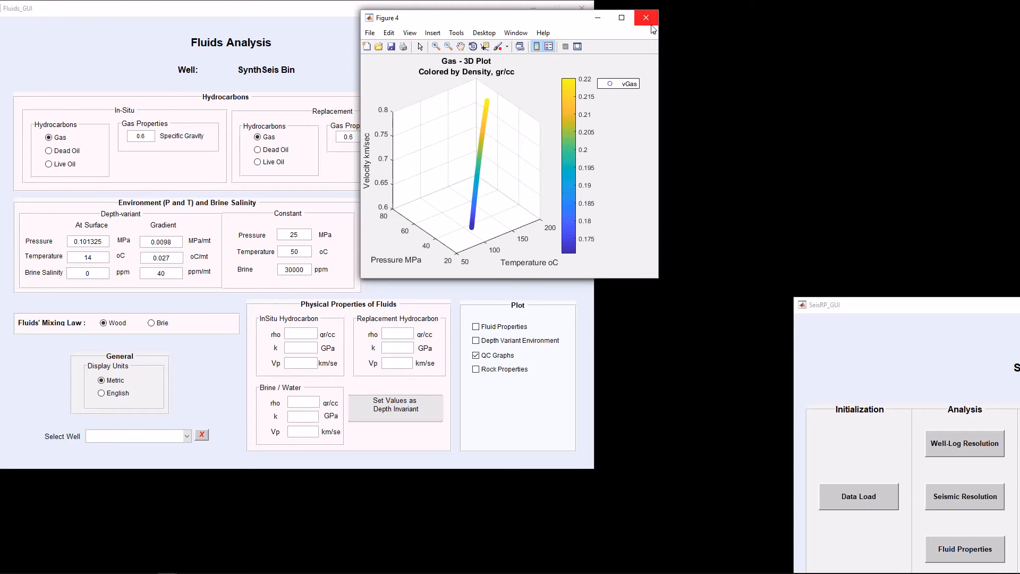
left_click(651, 24)
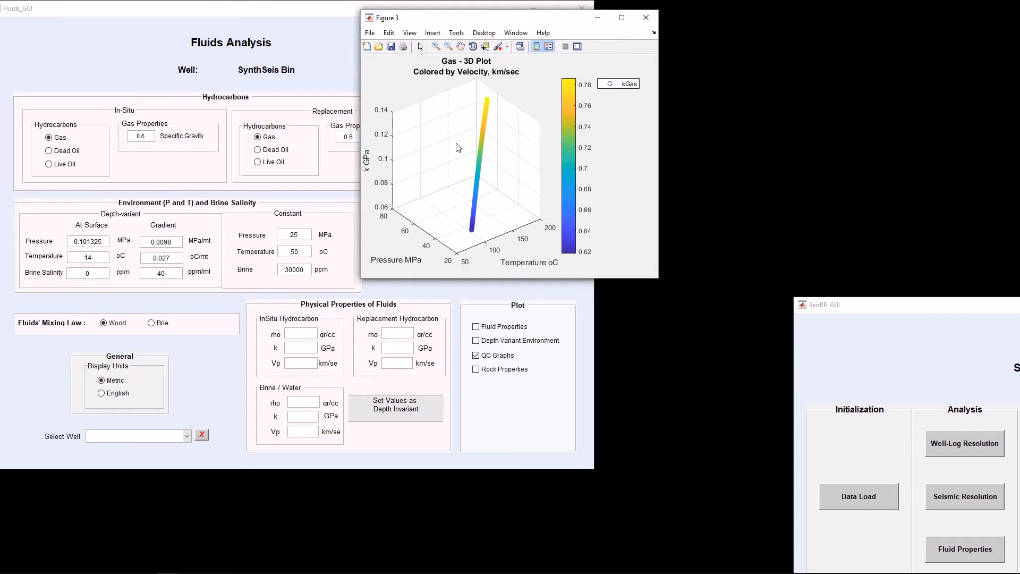
left_click(647, 19)
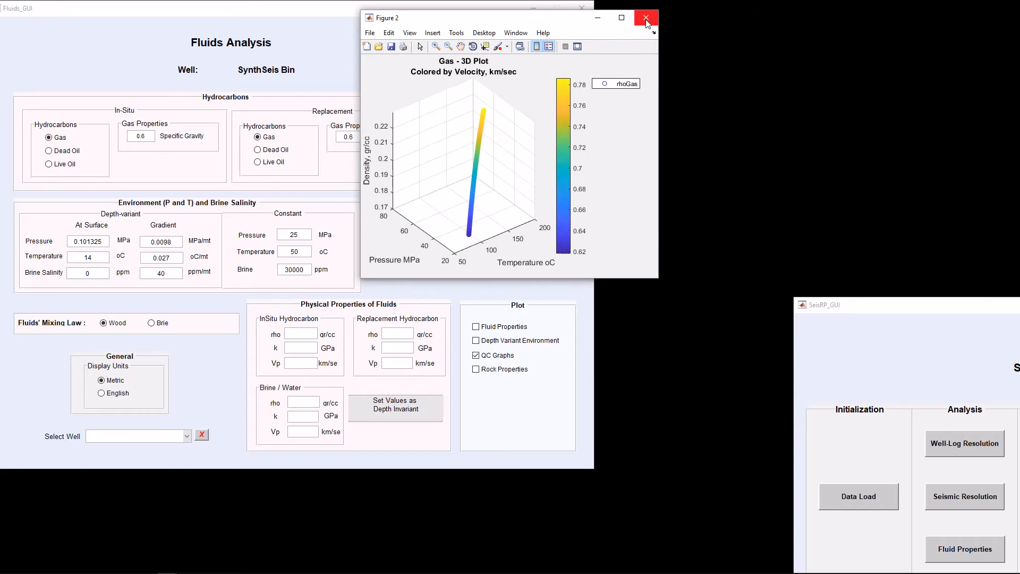
left_click(646, 20)
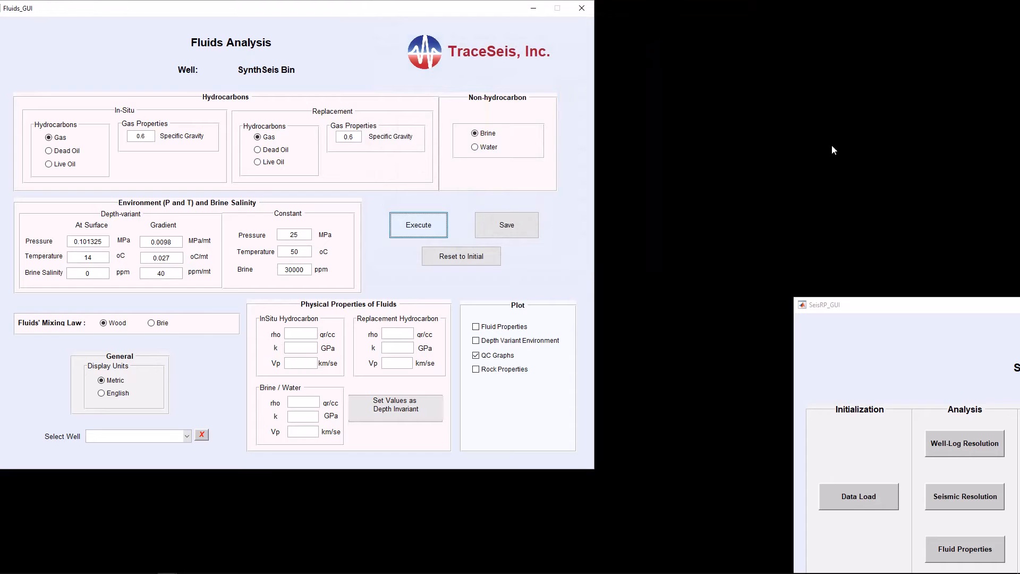
left_click(541, 283)
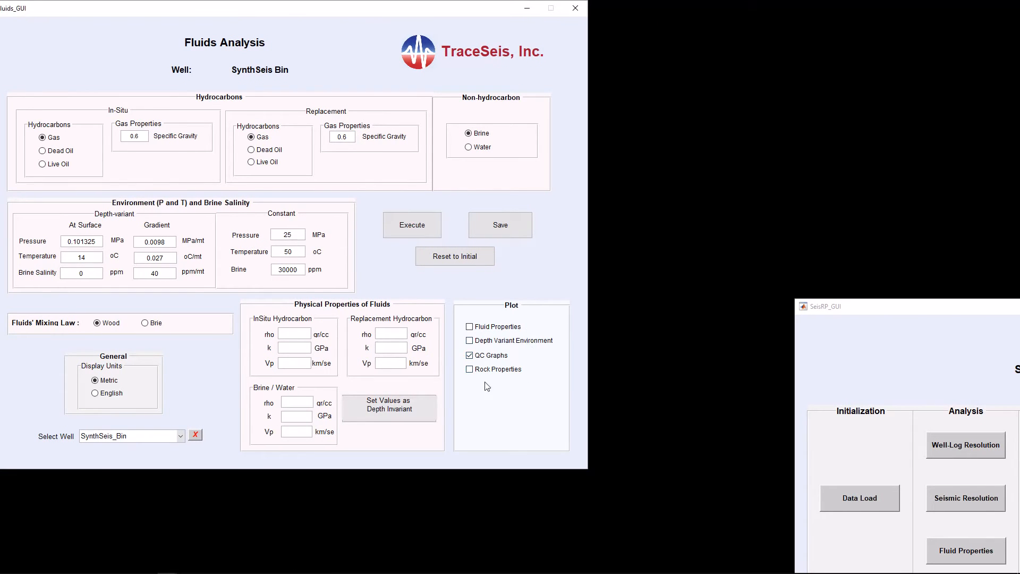
Step: Plot rock properties only with a Quartz matrix, execute, then move aside and close the fluid substitution QC figure
left_click(470, 356)
left_click(471, 370)
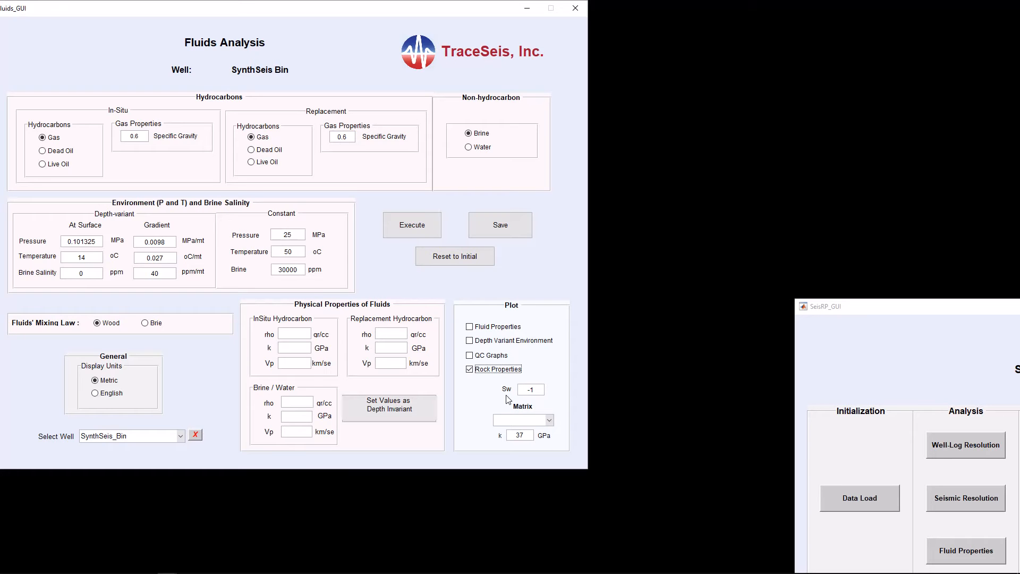
left_click(550, 420)
left_click(527, 442)
left_click(414, 228)
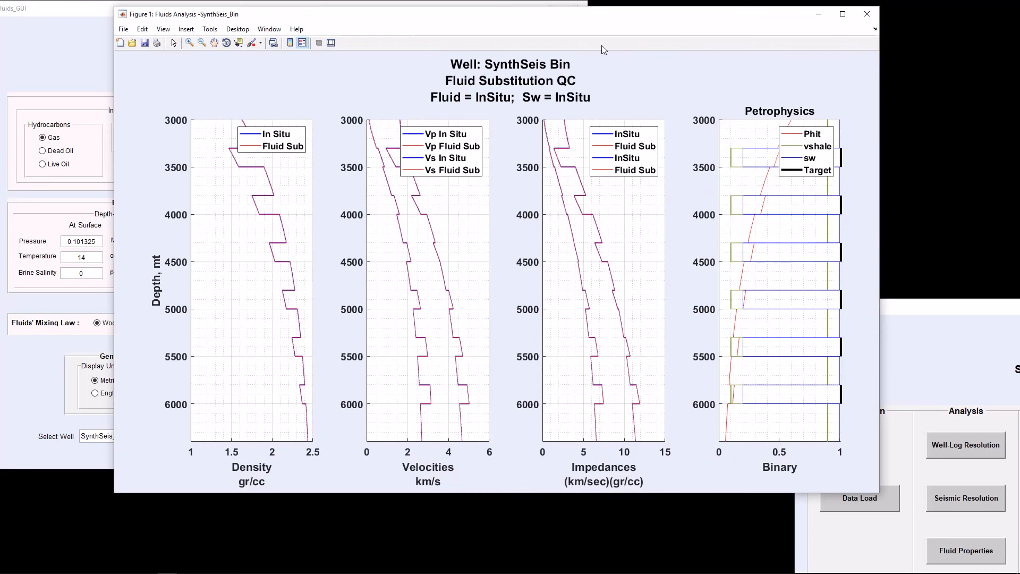
left_click_drag(615, 20, 737, 17)
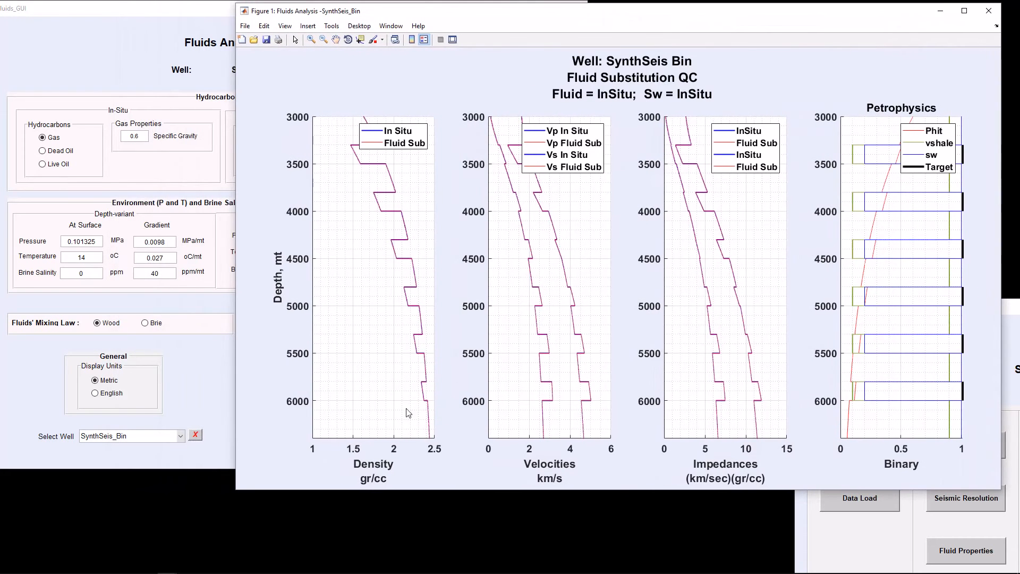
left_click_drag(236, 484, 415, 483)
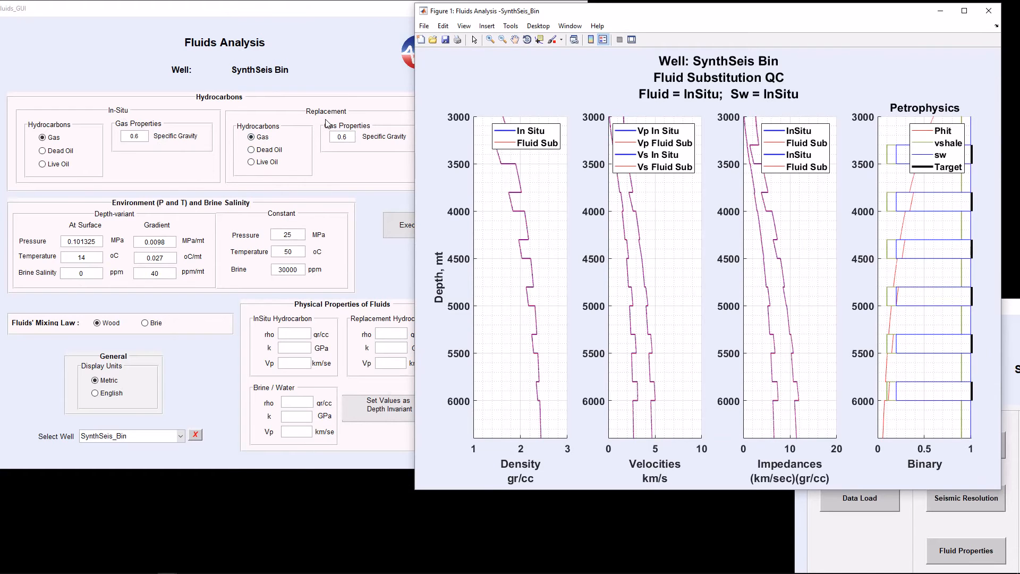
left_click(373, 18)
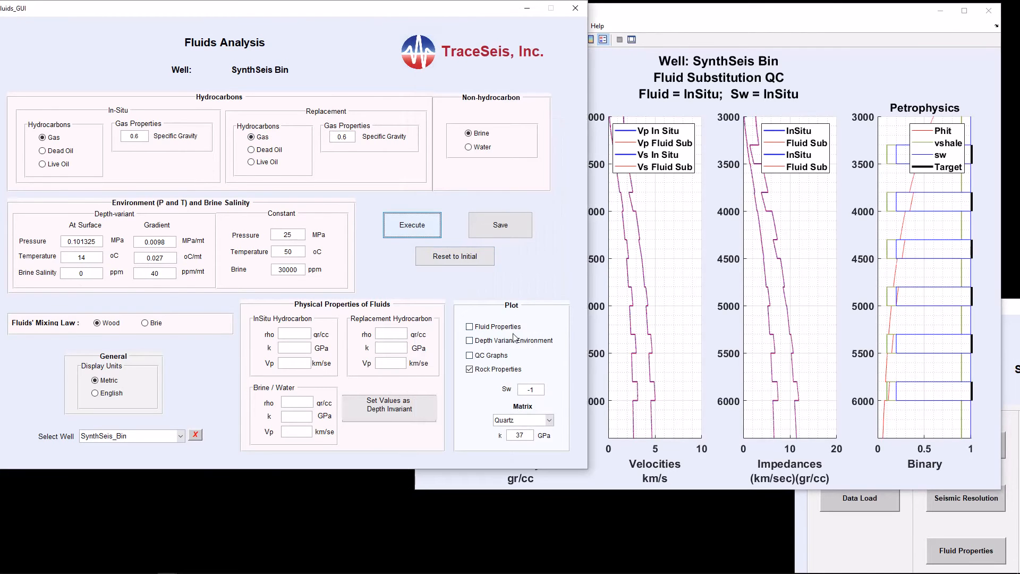
left_click(678, 20)
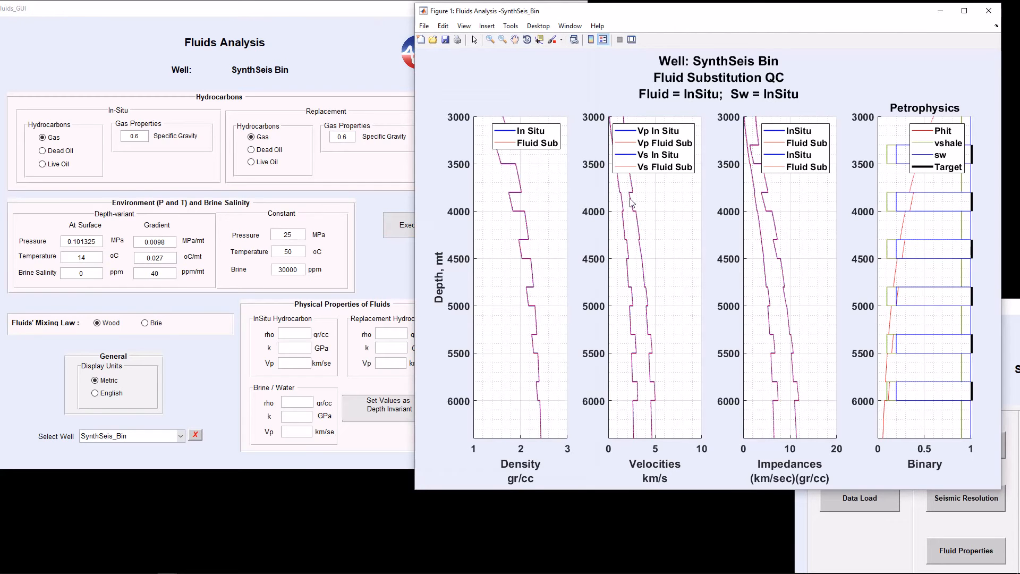
left_click(988, 12)
Step: Set Sw to 0.5, execute the fluid substitution, and close the QC figure
left_click(539, 390)
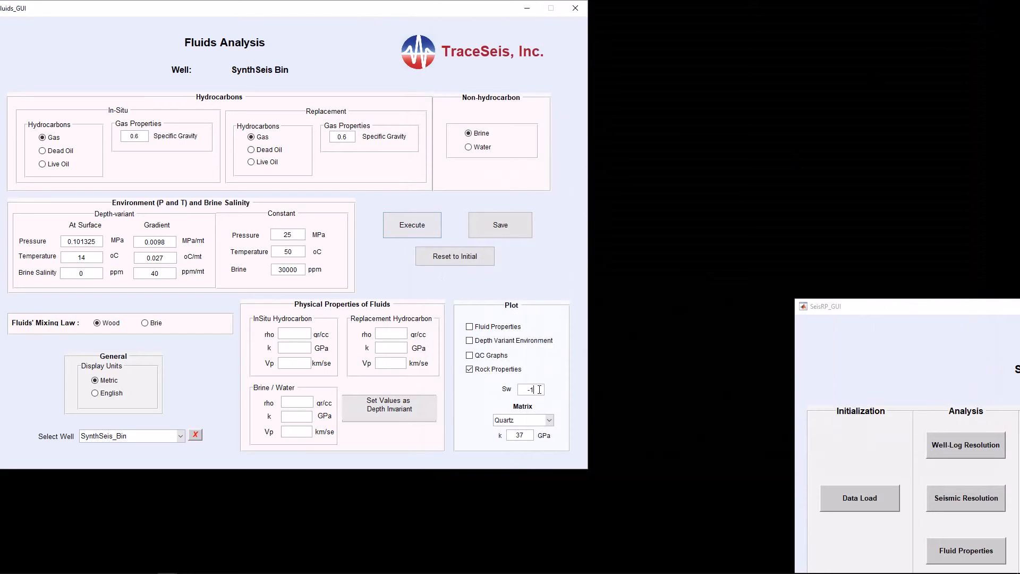
key("BackSpace")
key("BackSpace")
type("0.5")
left_click(425, 229)
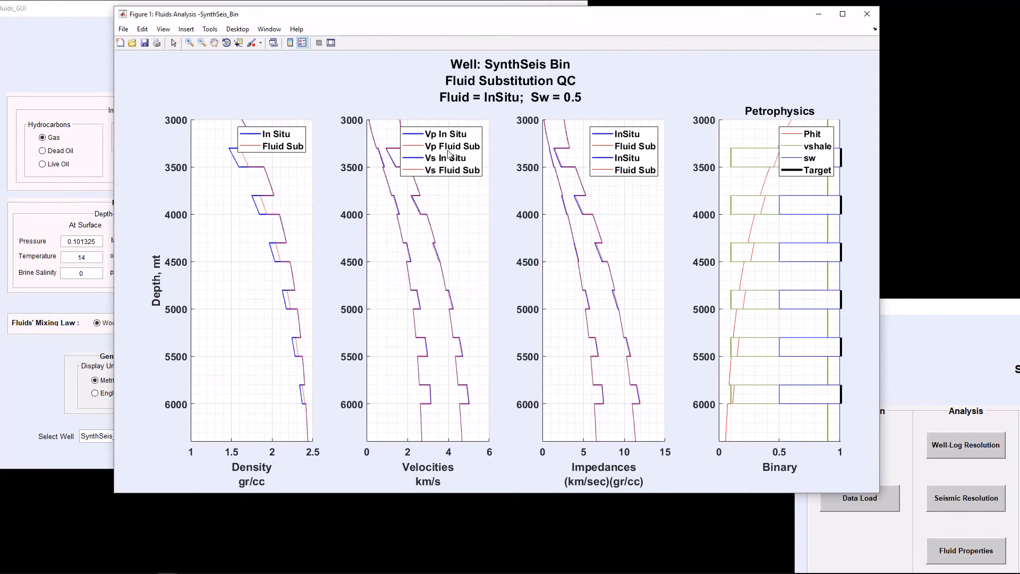
left_click(302, 43)
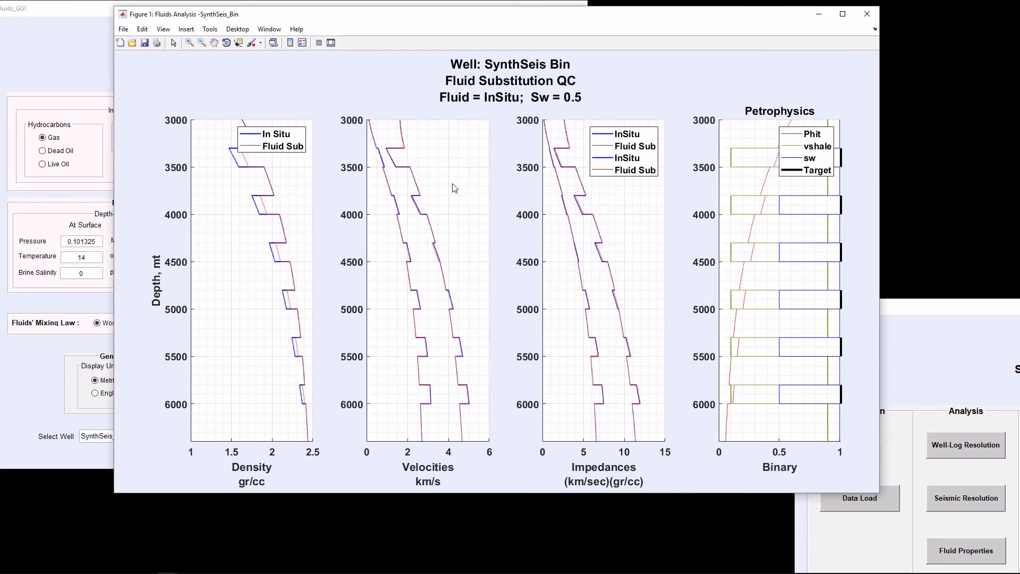
left_click_drag(425, 27, 549, 27)
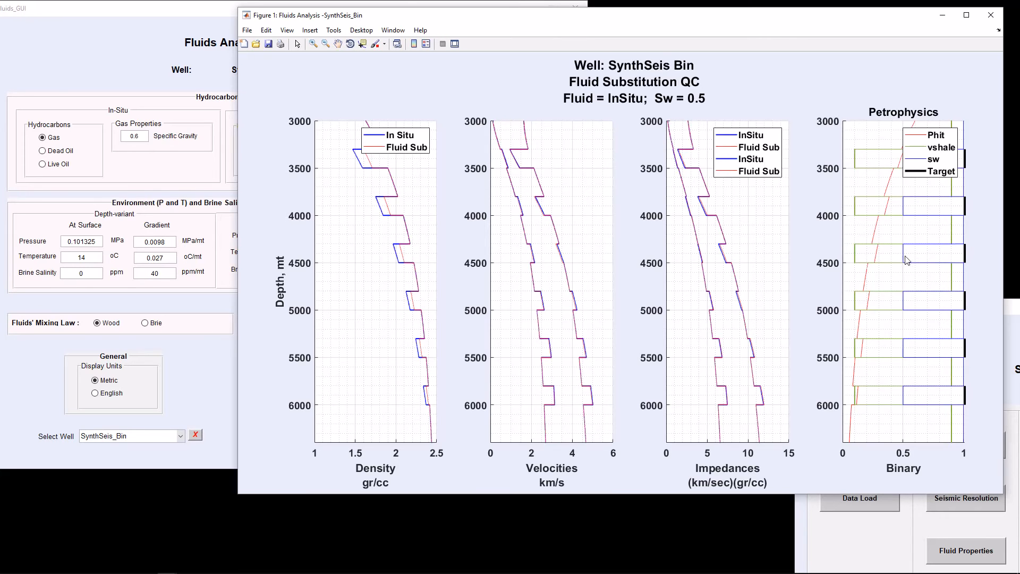
left_click(990, 15)
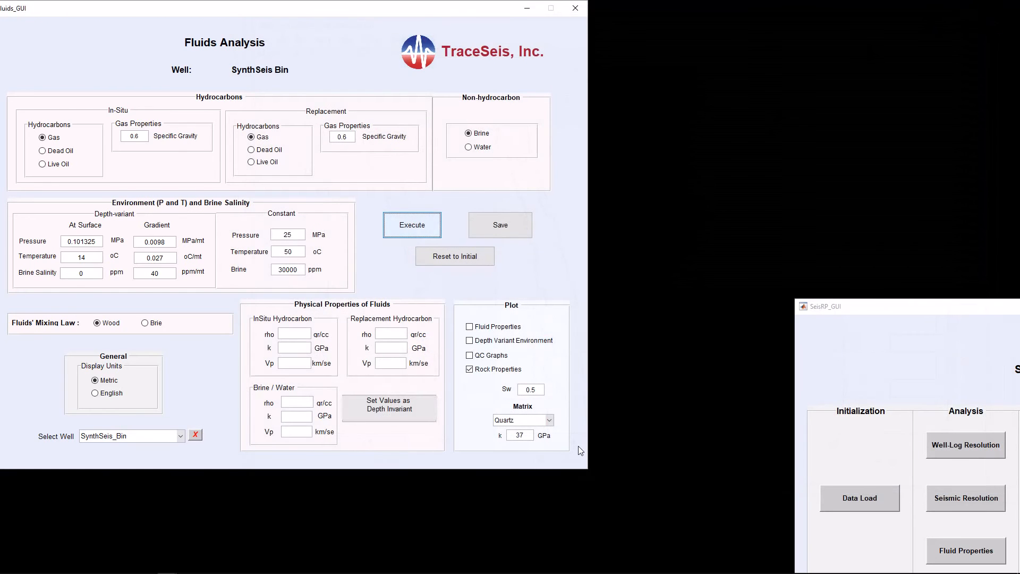
Step: Set Sw to 1, execute, move the density track legend down, and close the QC figure
left_click_drag(538, 390, 519, 392)
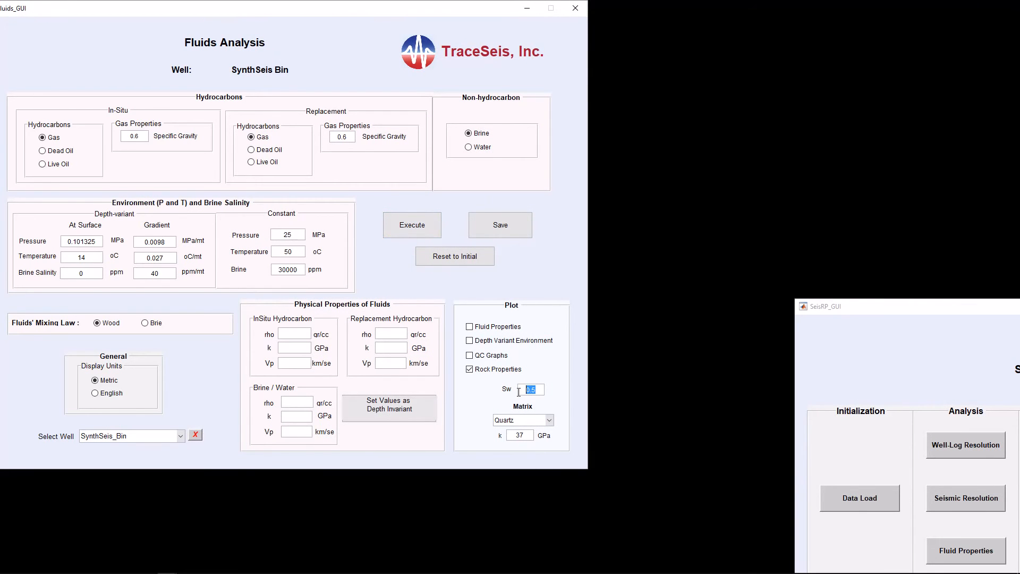
type("1")
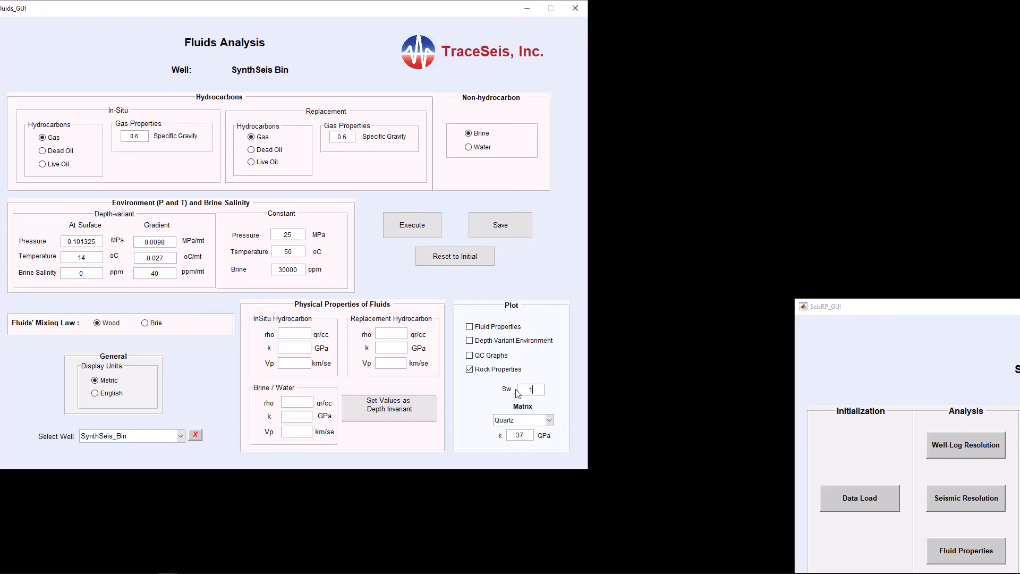
left_click(415, 230)
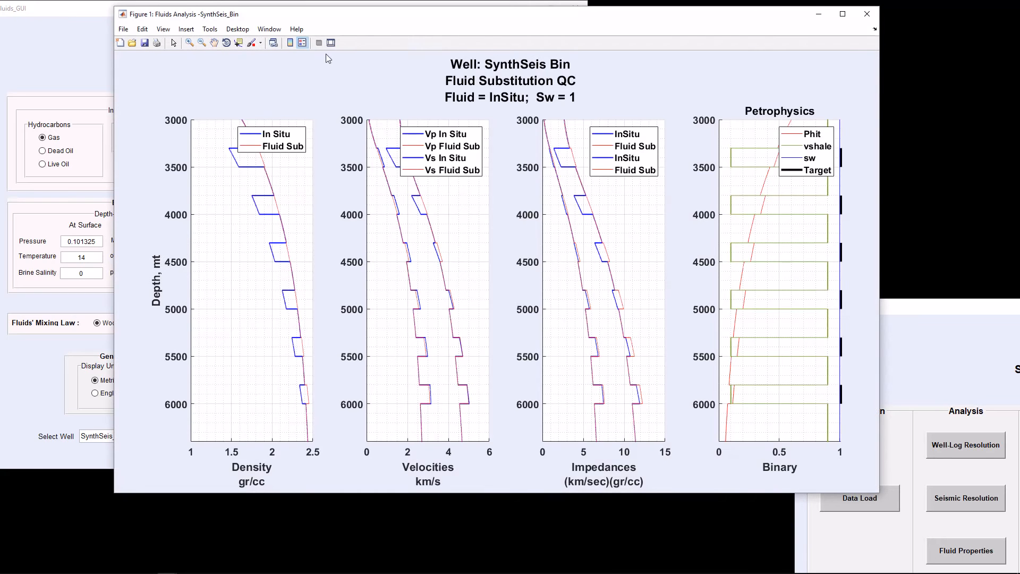
left_click(302, 43)
left_click_drag(284, 147, 255, 283)
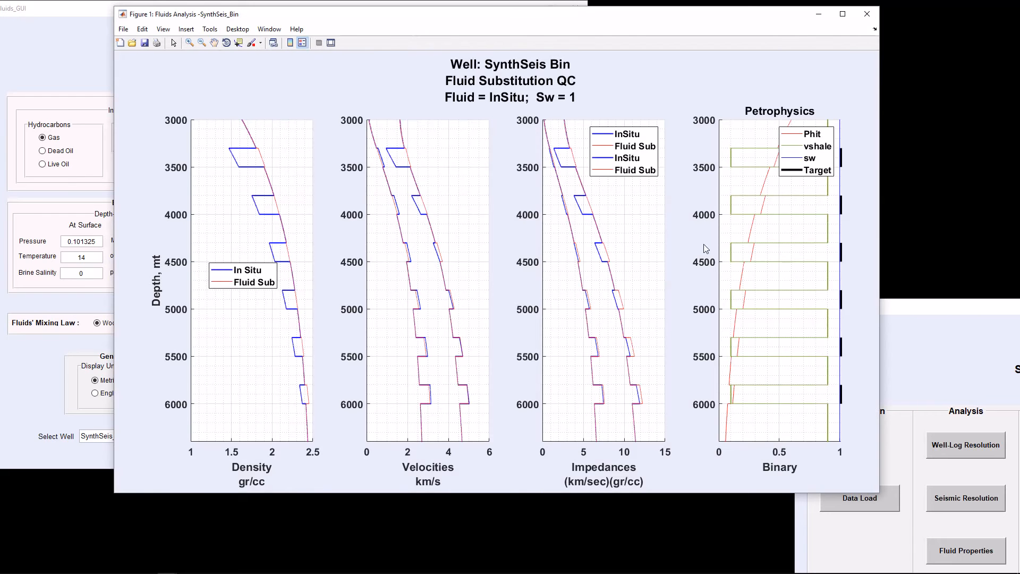
left_click(867, 14)
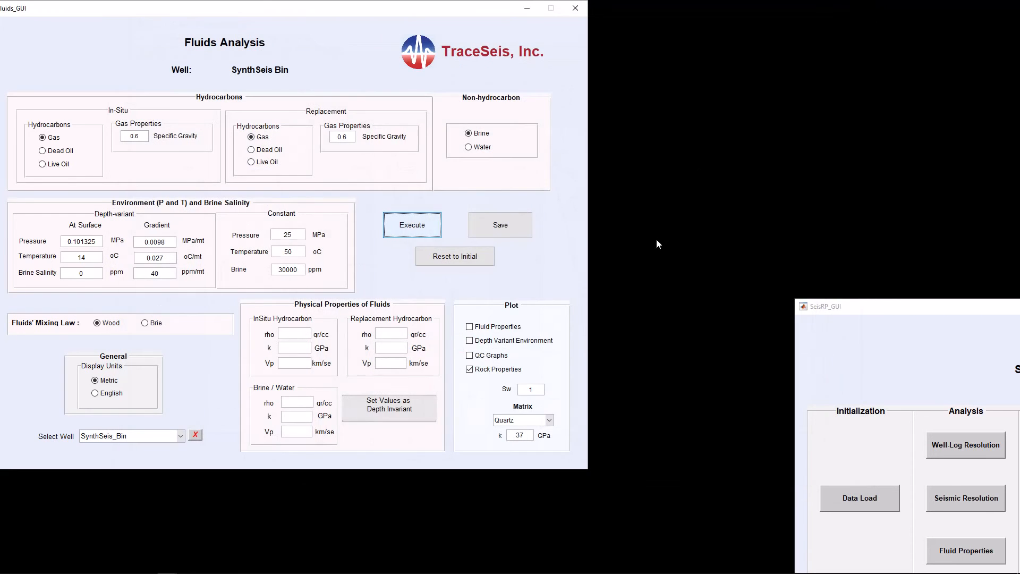
Step: Set Sw back to -1 and choose Live Oil as the replacement hydrocarbon
left_click_drag(537, 392, 528, 392)
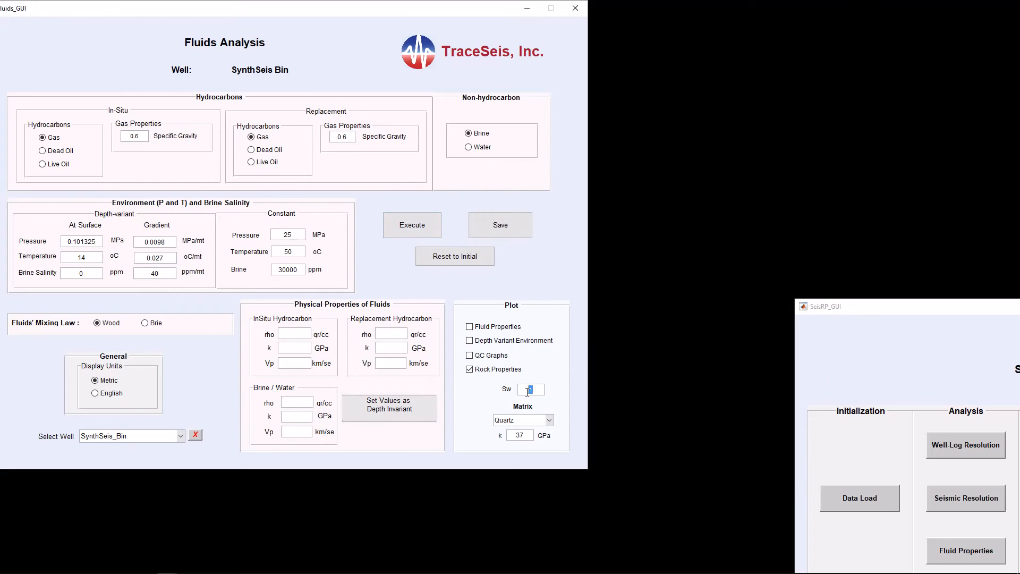
type("-1")
left_click(251, 163)
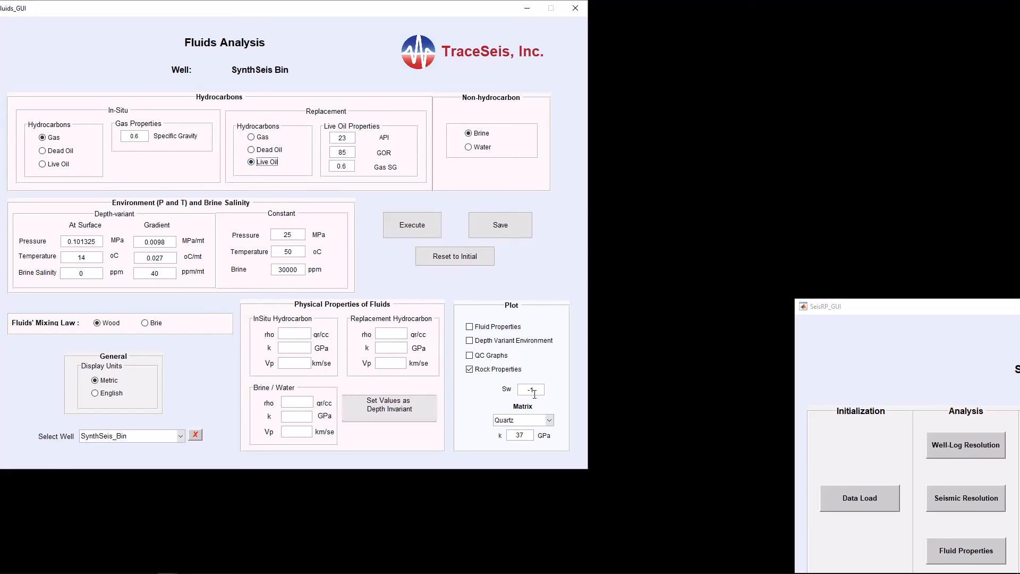
Step: Execute the fluid substitution, move the density track legend down, and close the QC figure
left_click(408, 229)
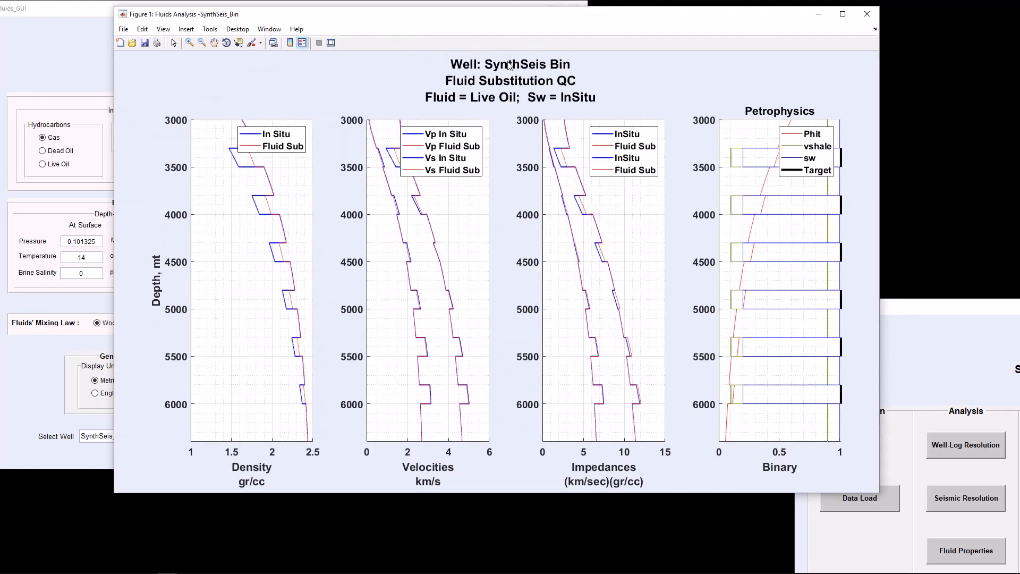
left_click(302, 43)
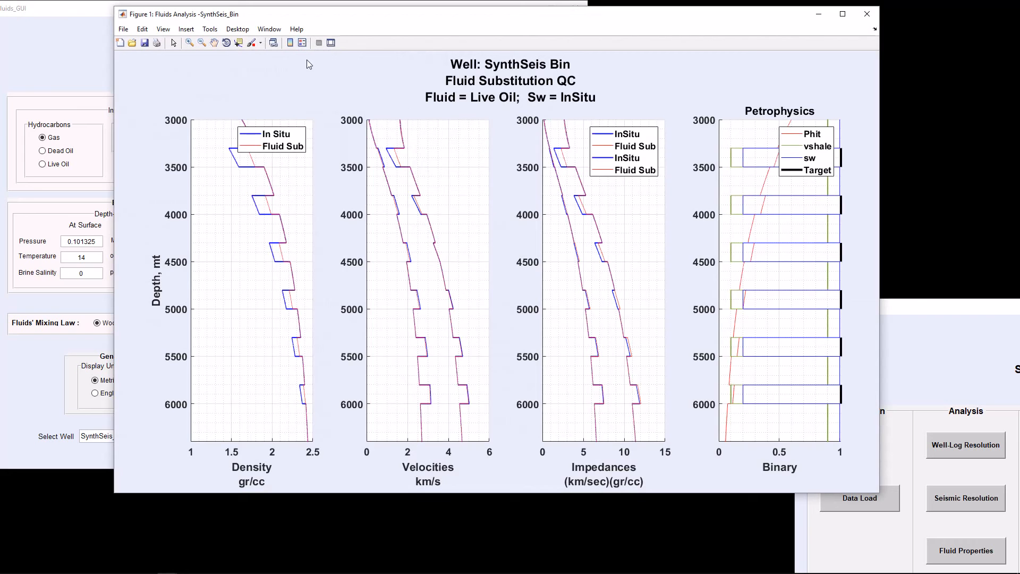
left_click_drag(272, 141, 236, 251)
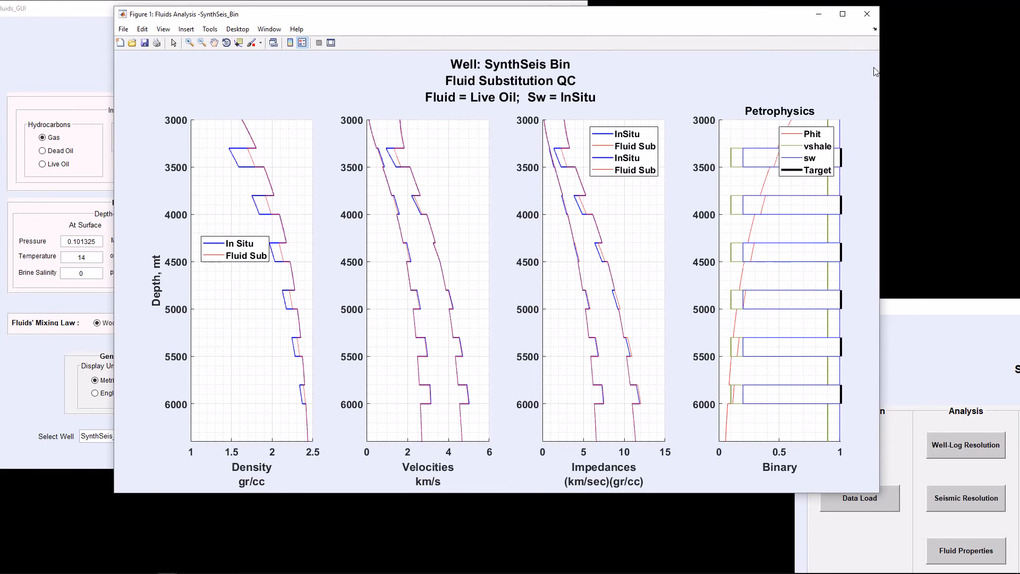
left_click(869, 16)
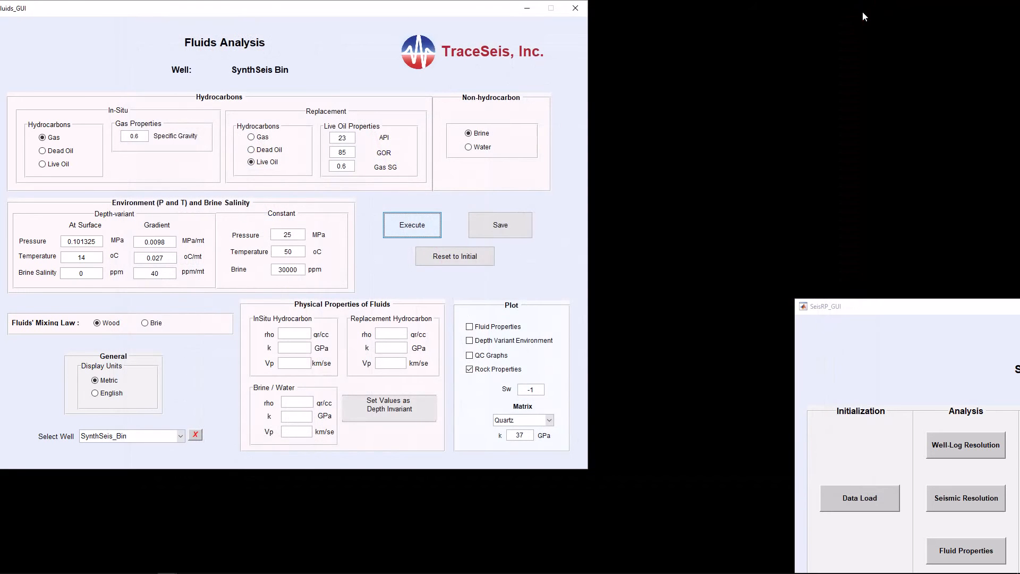
Step: Set Sw to 1 and execute the fluid substitution with Live Oil as the replacement hydrocarbon
left_click_drag(539, 389, 522, 392)
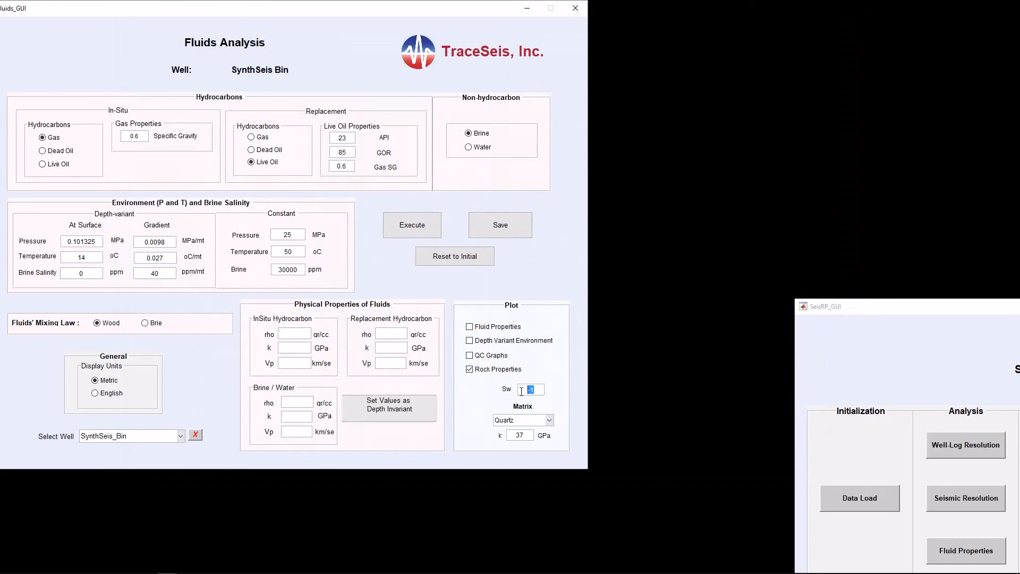
type("1")
left_click(421, 232)
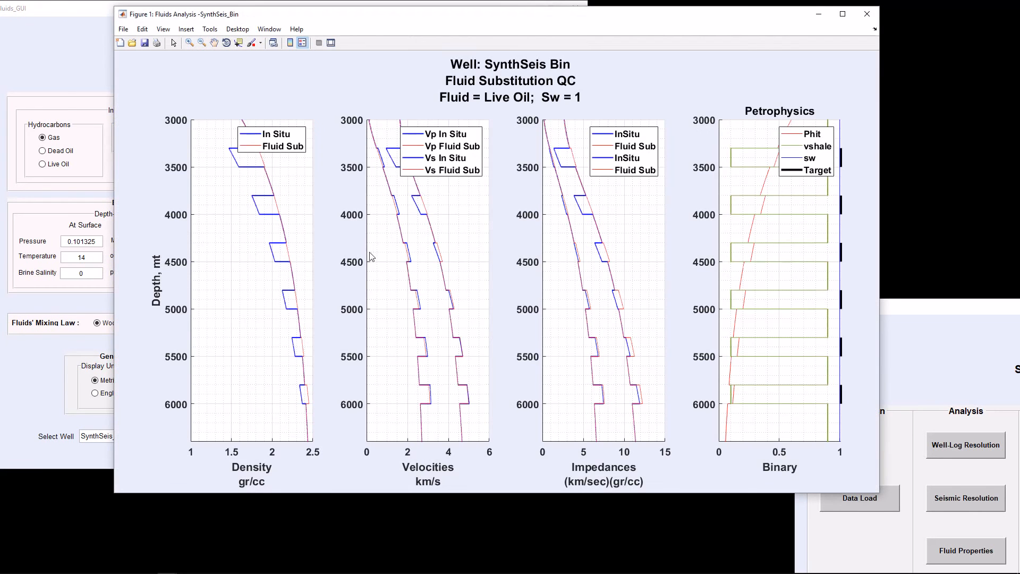
Step: Move the density track legend down in the QC figure, then close the figure
left_click(303, 43)
left_click_drag(287, 147, 255, 274)
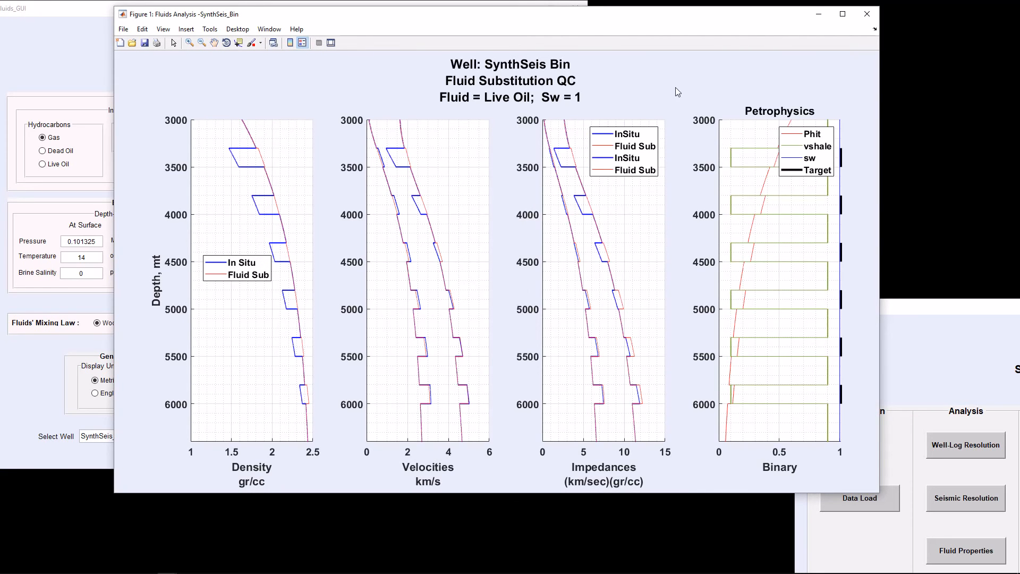
left_click(867, 14)
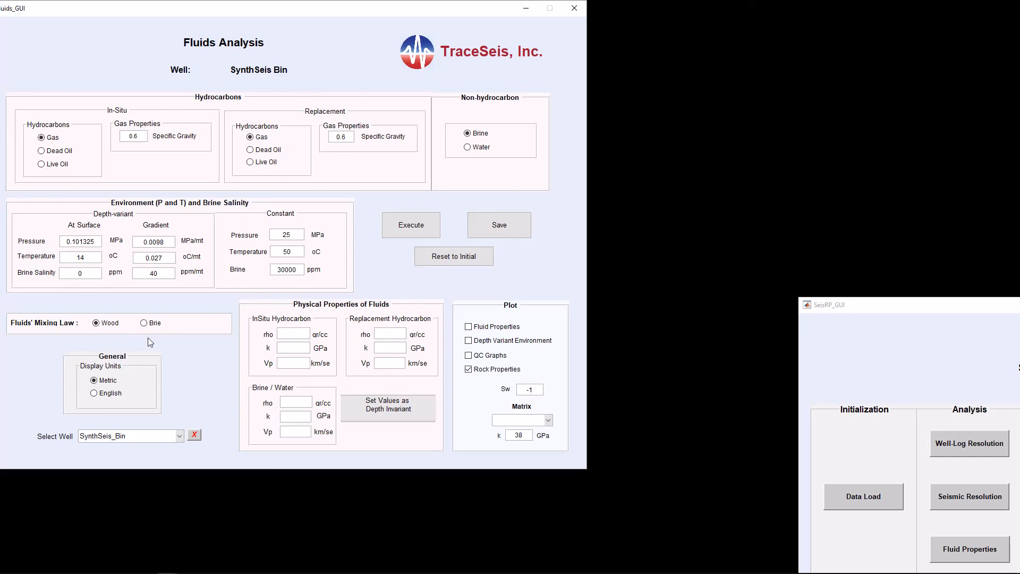
Step: Keep the Wood mixing law, switch display units to English, execute the fluid substitution, and close the QC figure
left_click(144, 323)
left_click(98, 323)
left_click(100, 396)
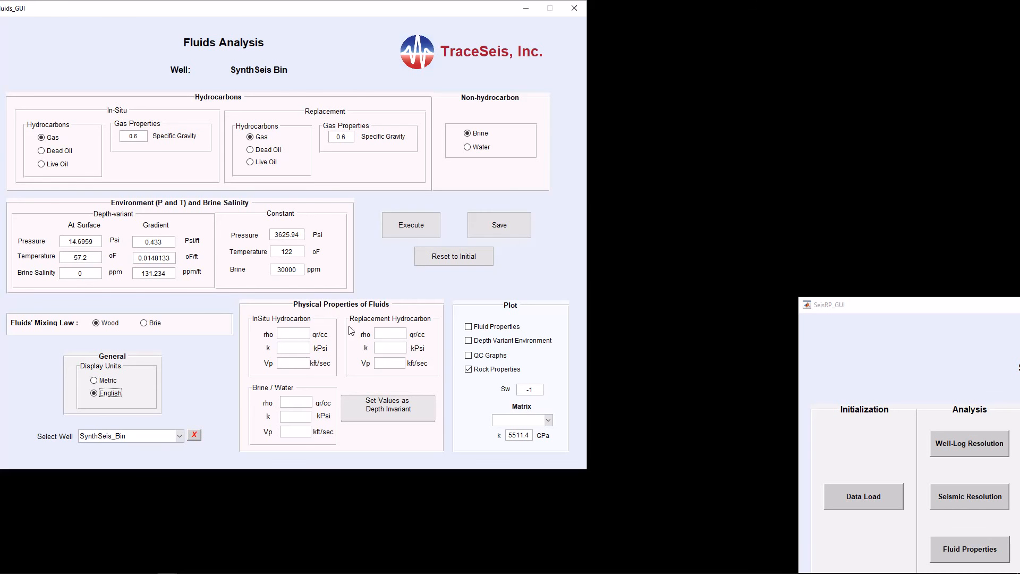
left_click(402, 229)
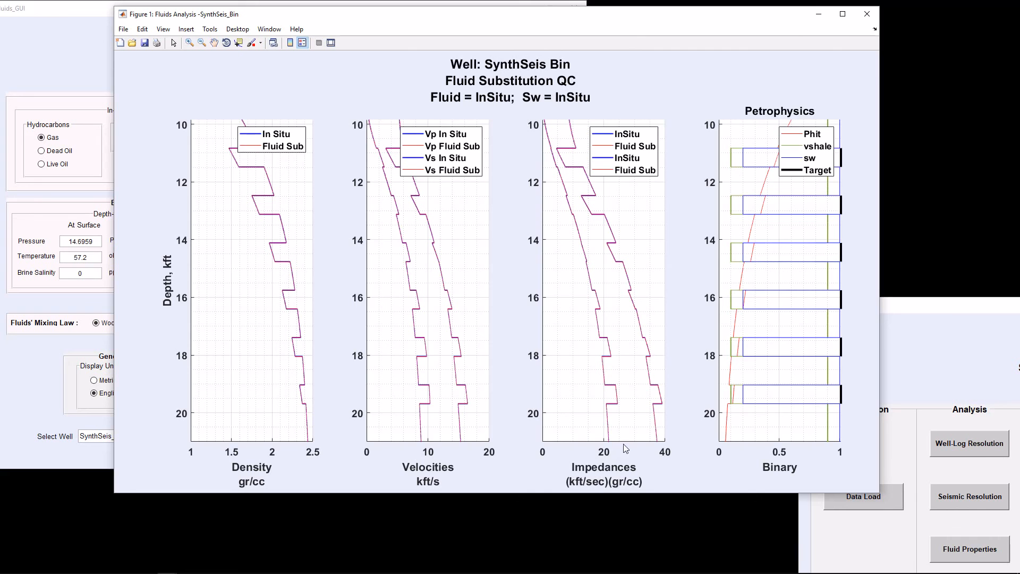
left_click(867, 15)
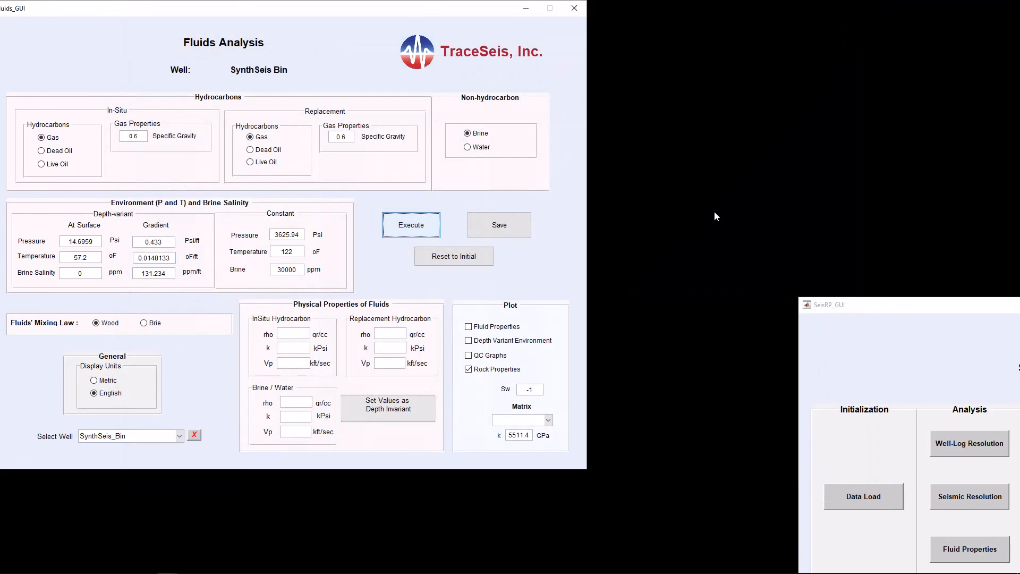